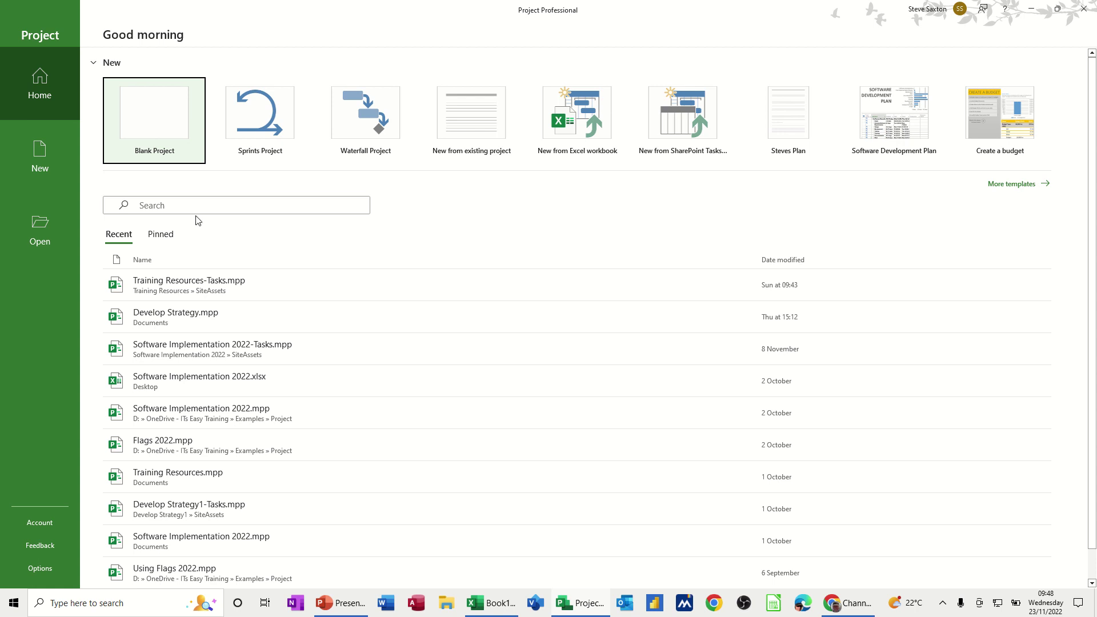
- Create a blank project, then hide the View Bar and turn it back on
click(150, 117)
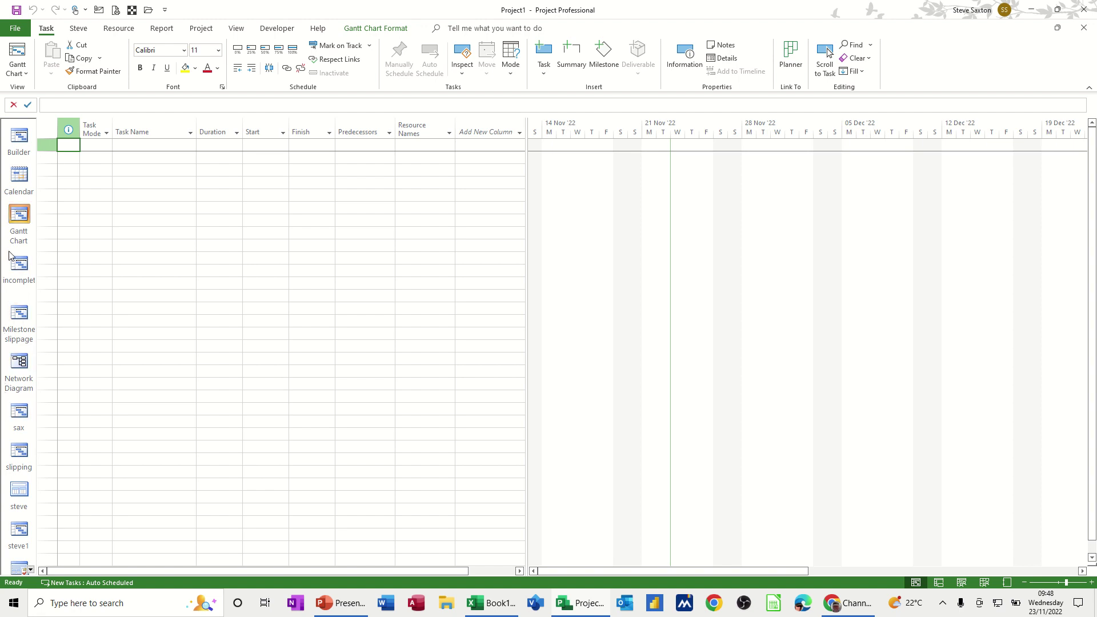
right_click(3, 299)
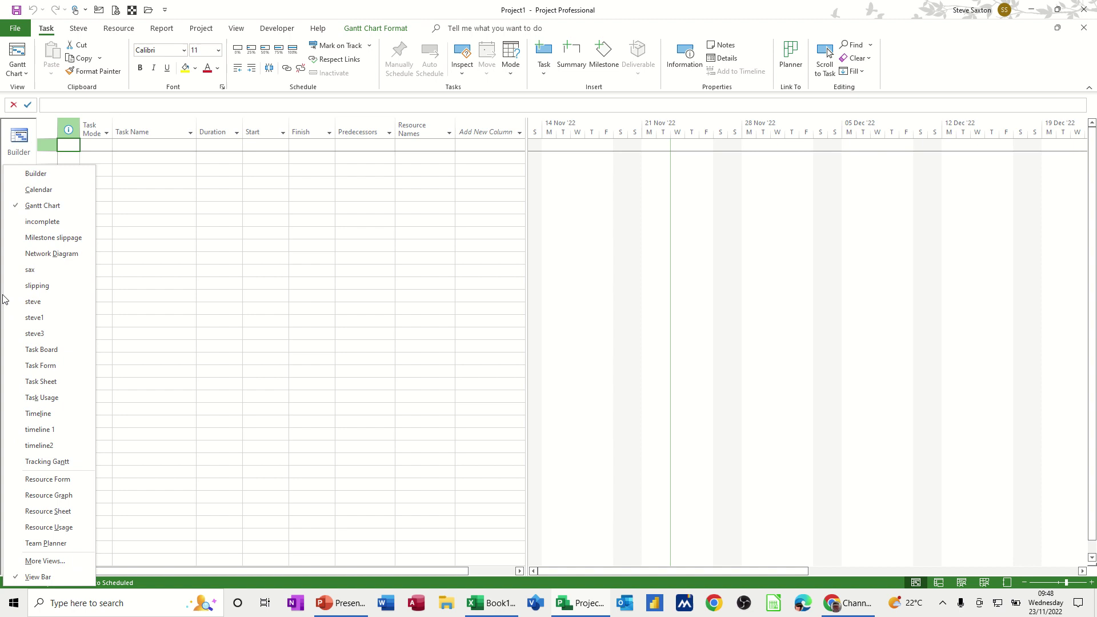
click(31, 578)
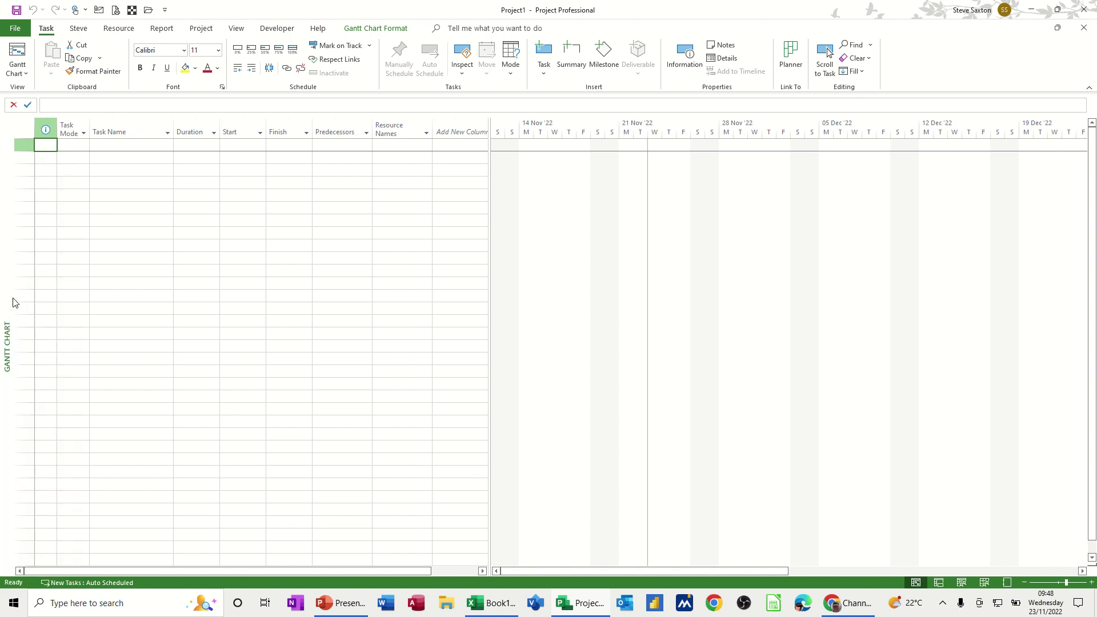
right_click(7, 325)
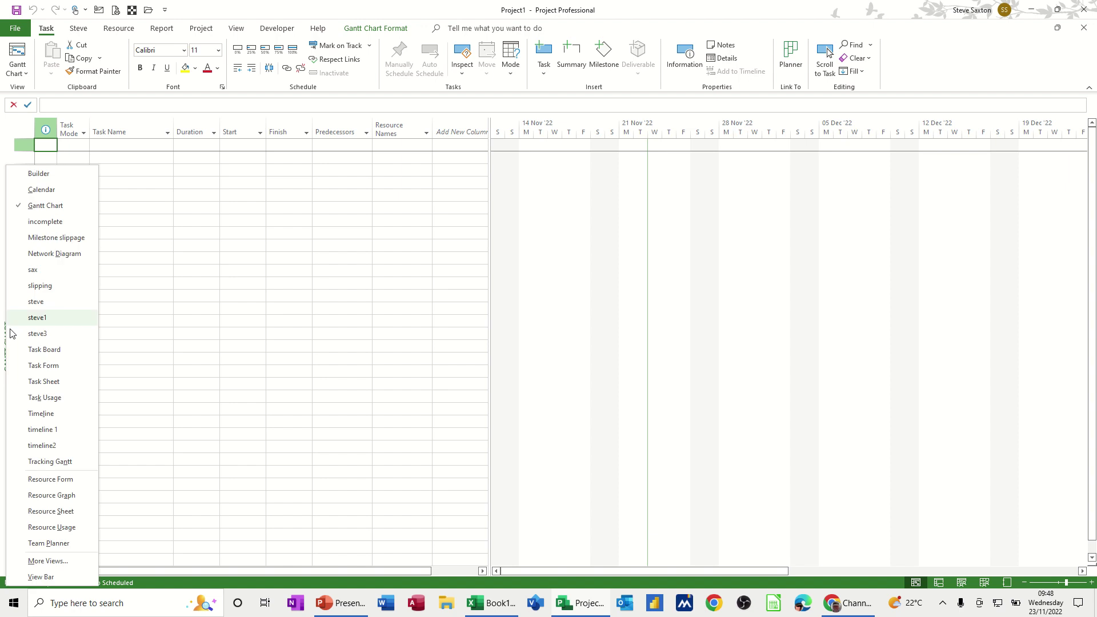
click(36, 577)
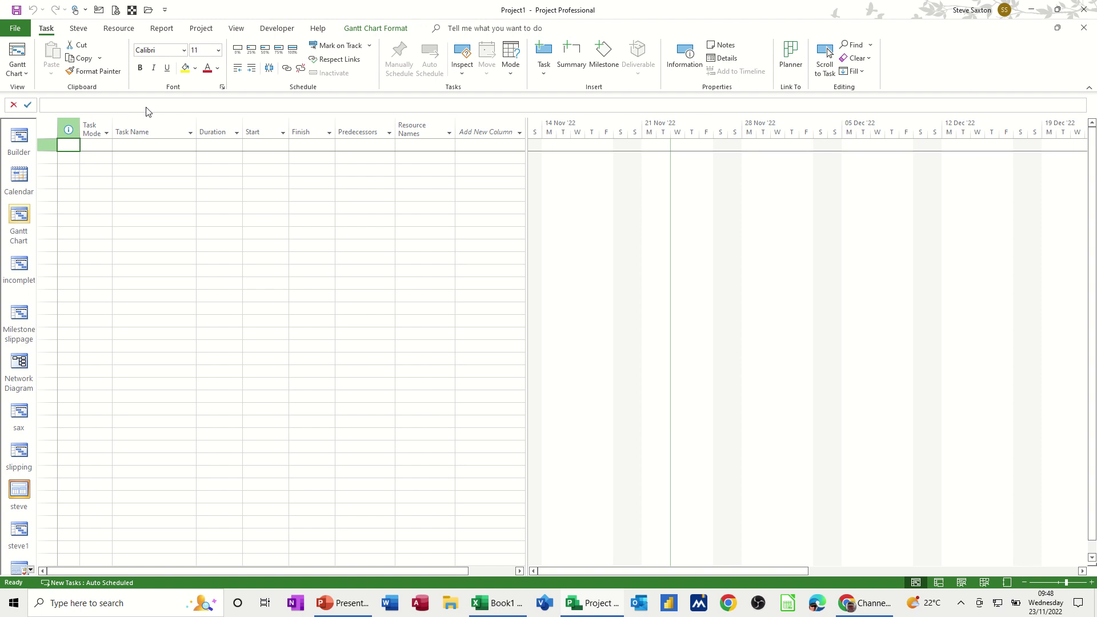
- Enter Task A as the first task, then rename it Task A1
click(129, 149)
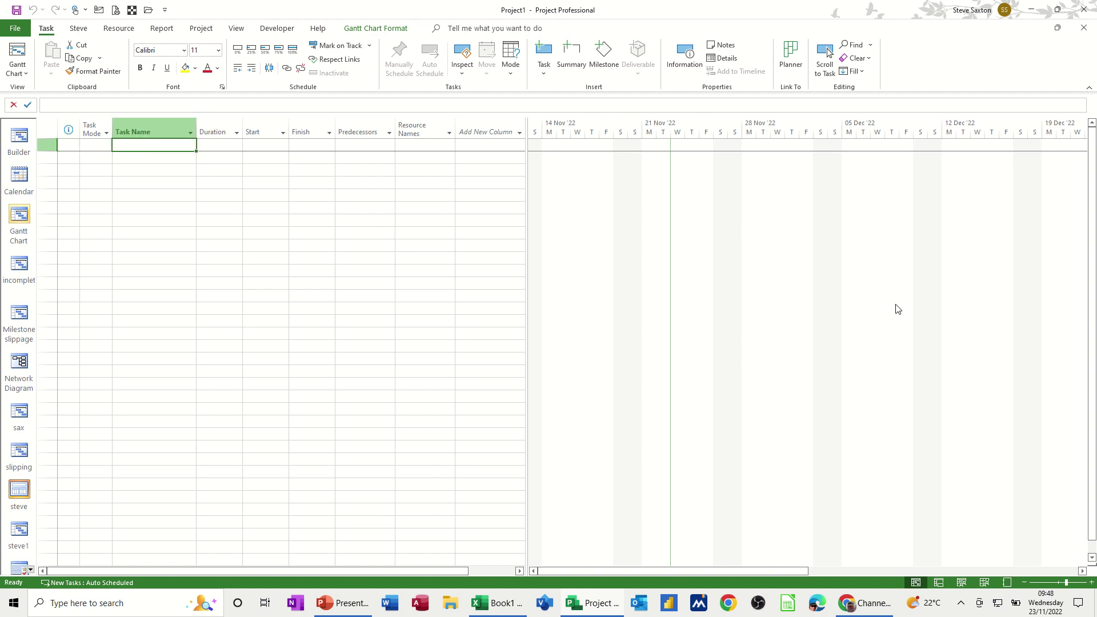
text(Task A)
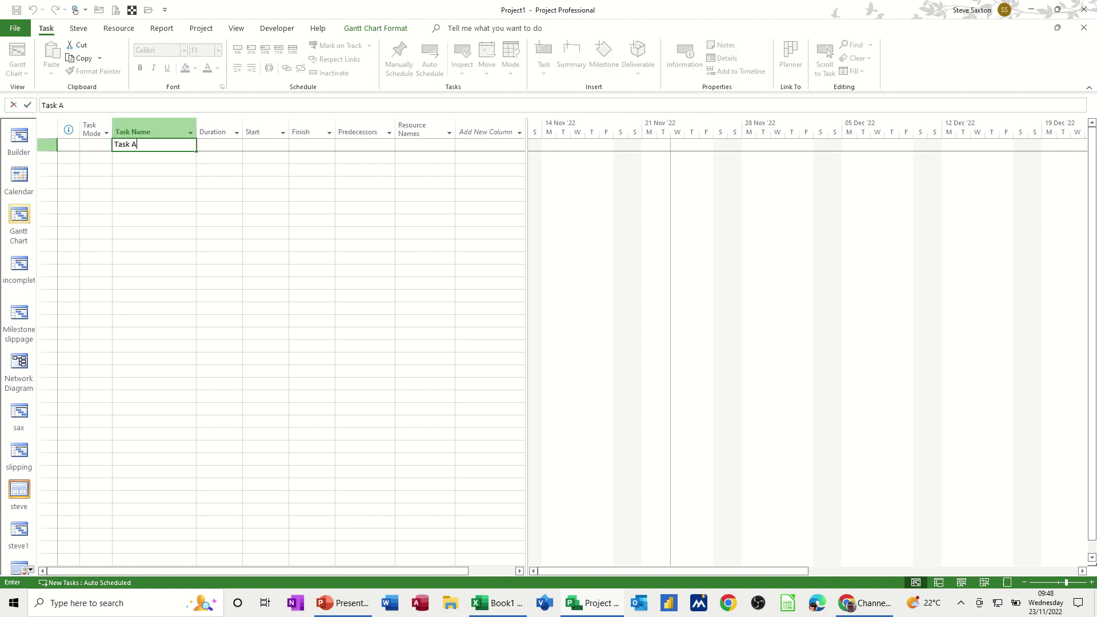
key(Return)
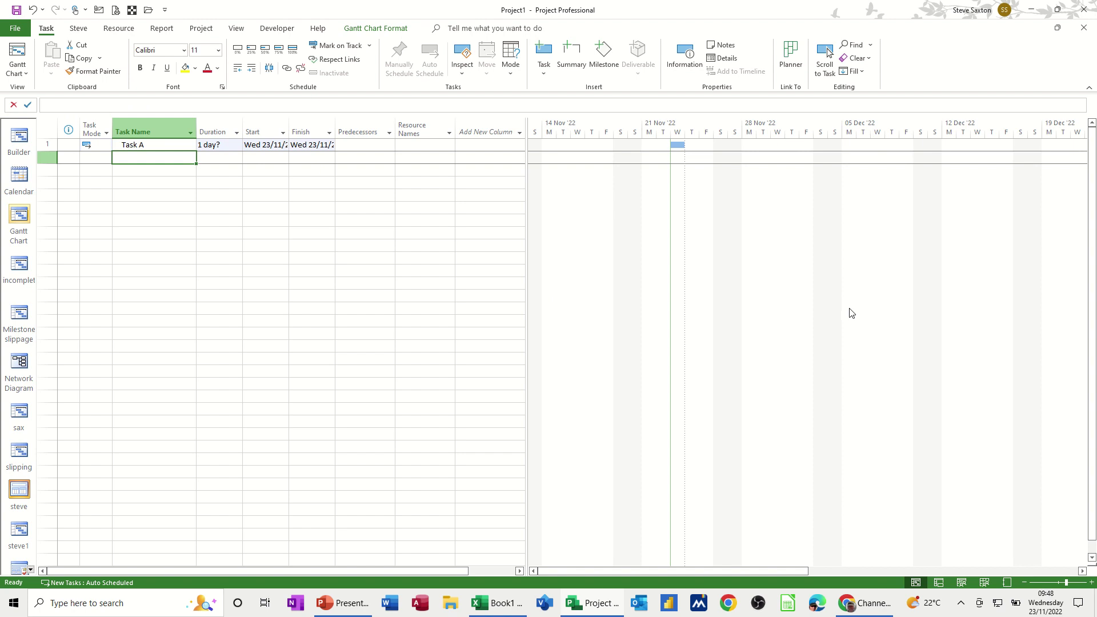
click(157, 147)
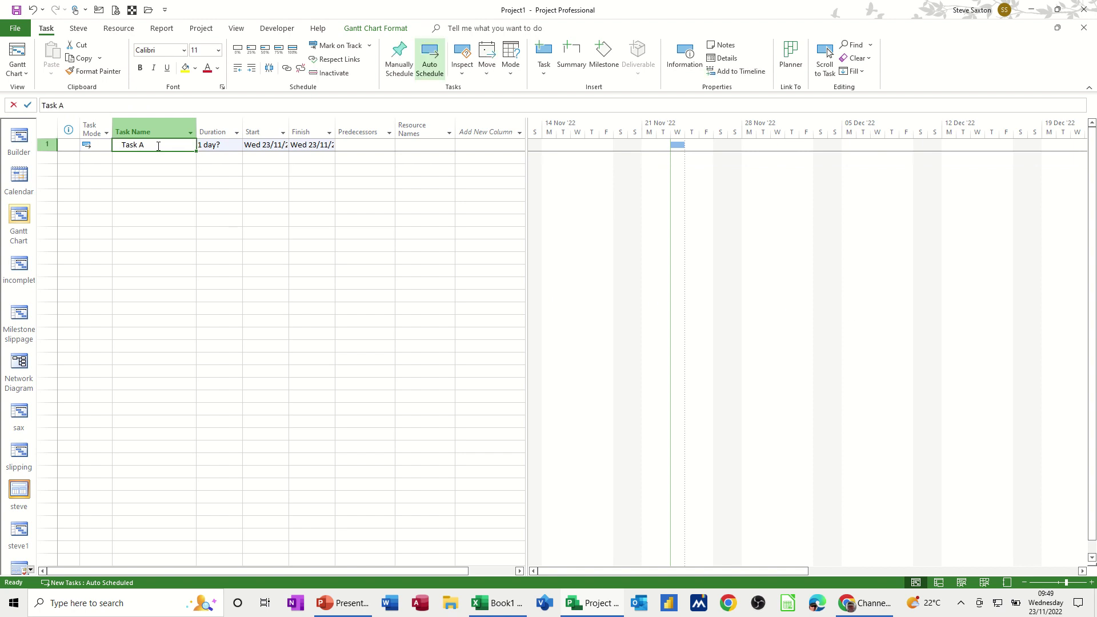
click(160, 145)
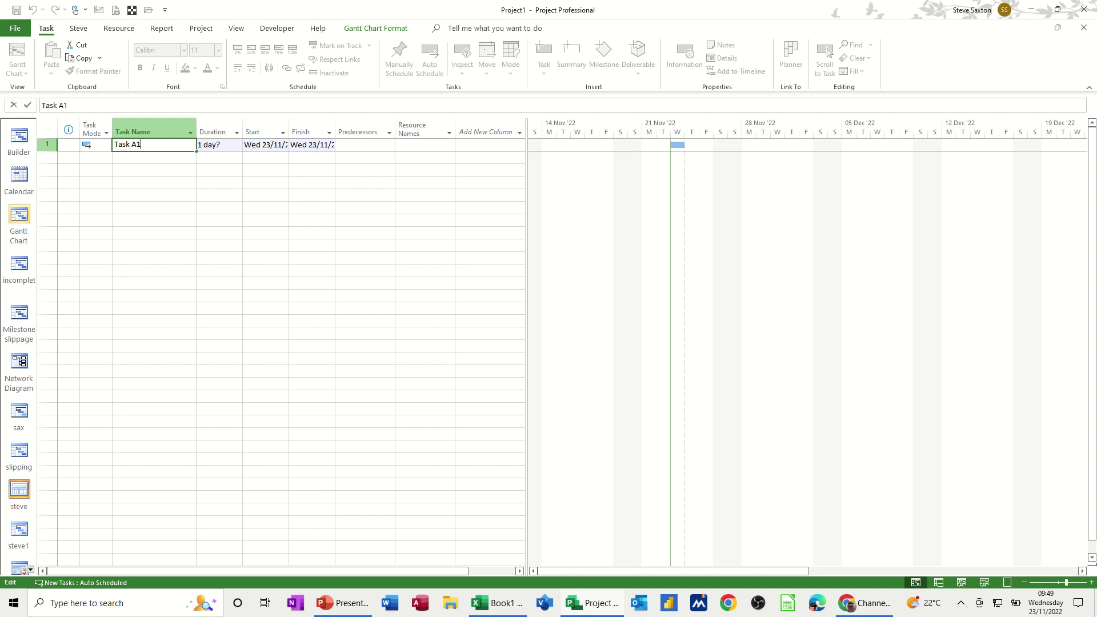
click(153, 155)
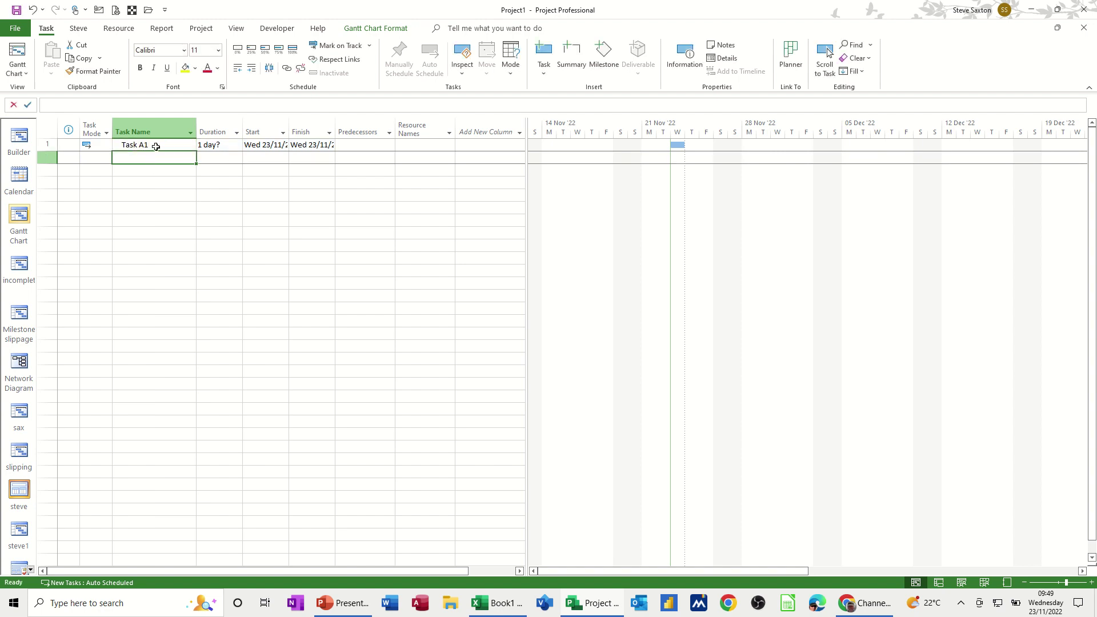
- View Task A1's task information, then rename it back to Task A
click(156, 146)
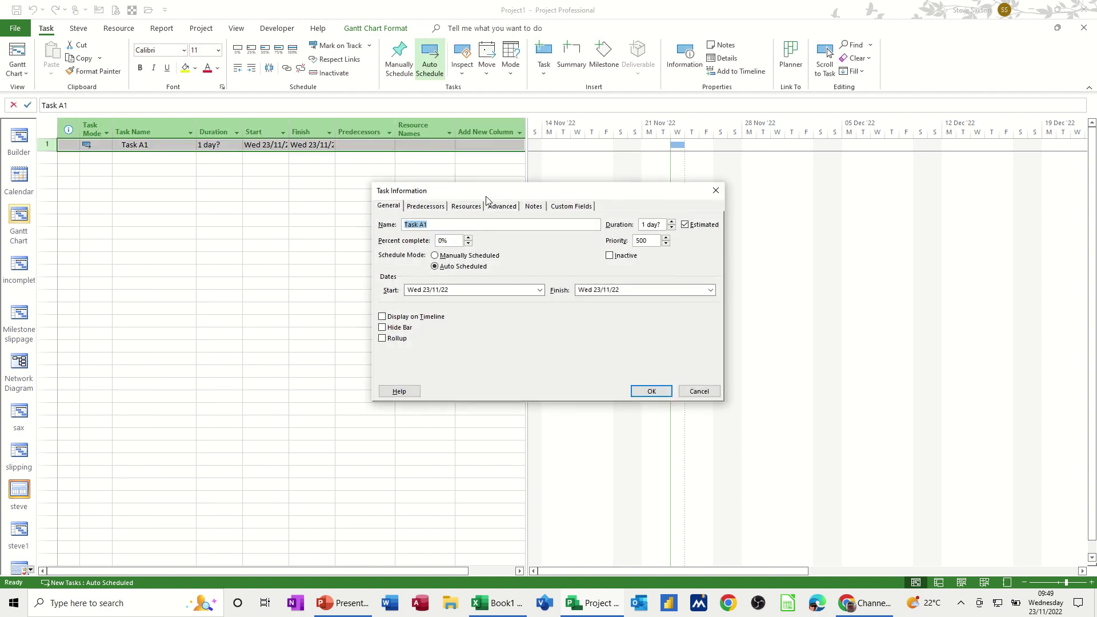
drag(485, 197, 217, 175)
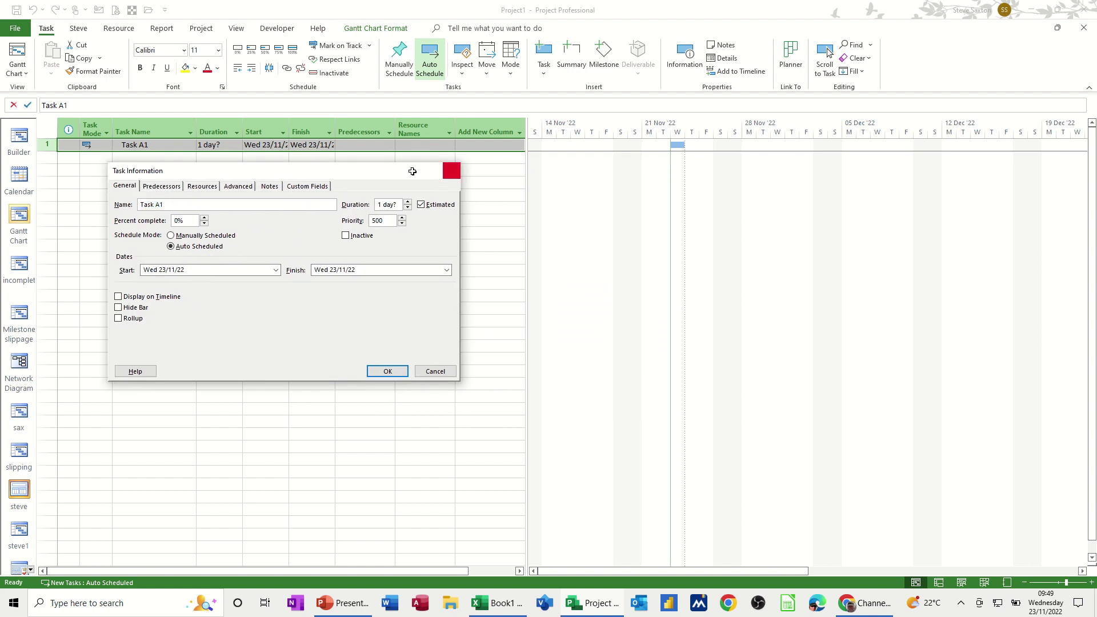
click(451, 170)
key(Down)
key(Down)
key(Down)
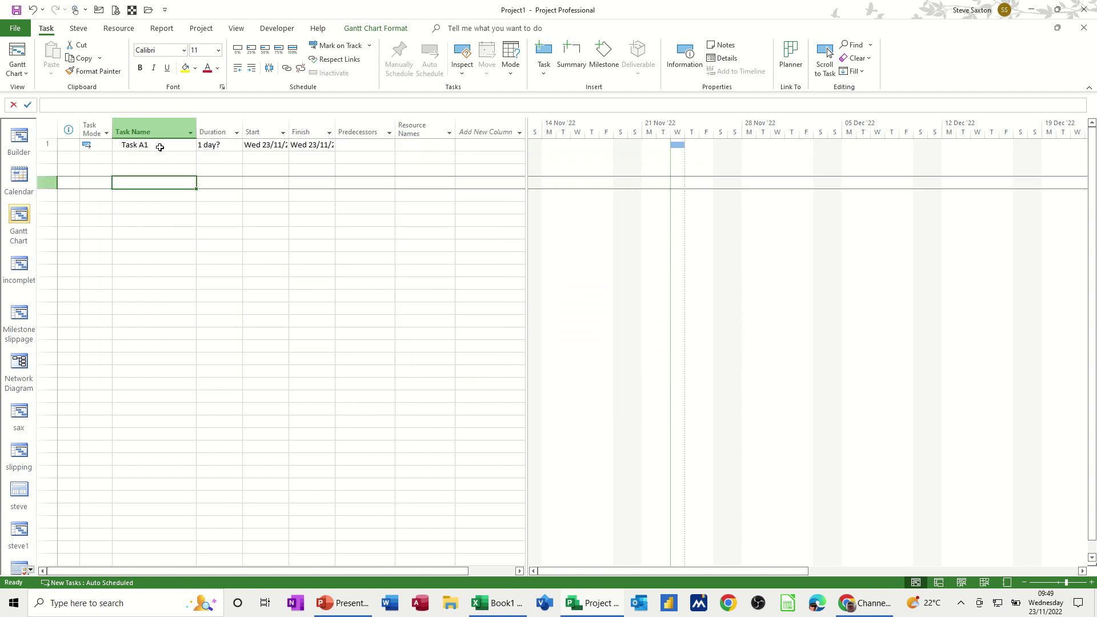
click(160, 147)
click(88, 106)
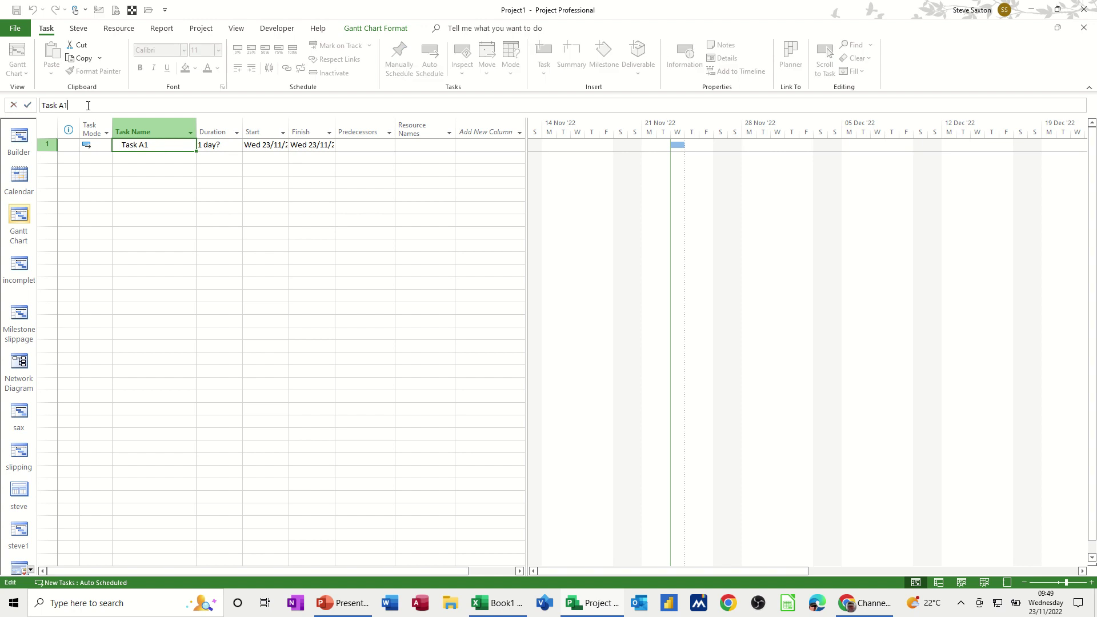
key(BackSpace)
click(28, 105)
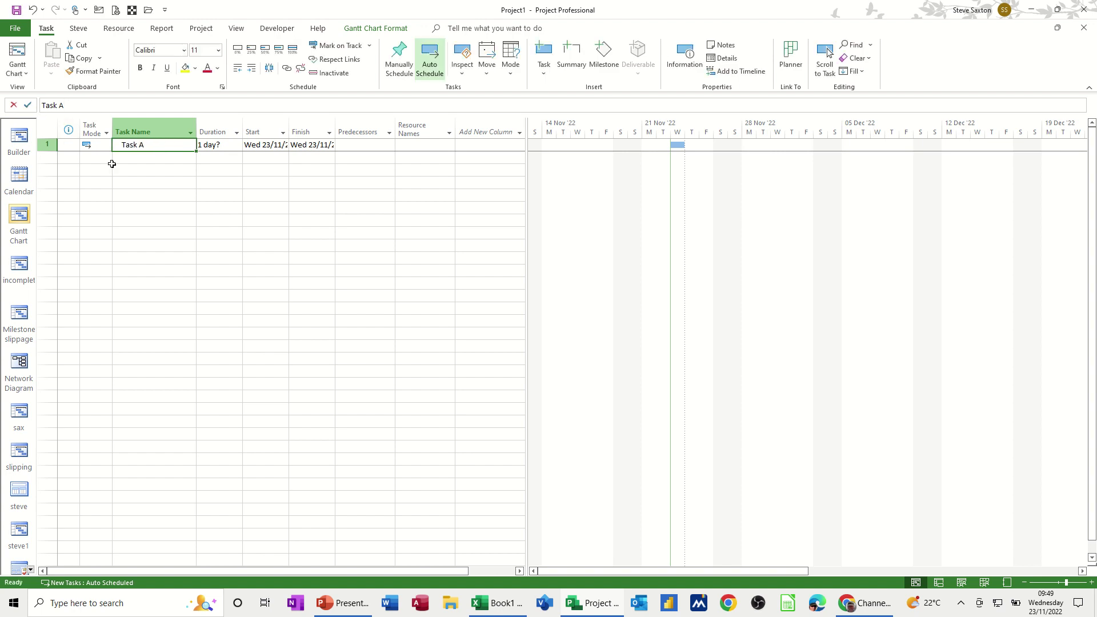
- Inspect Task A's Task Information dialog several times, closing it without changes
double_click(151, 146)
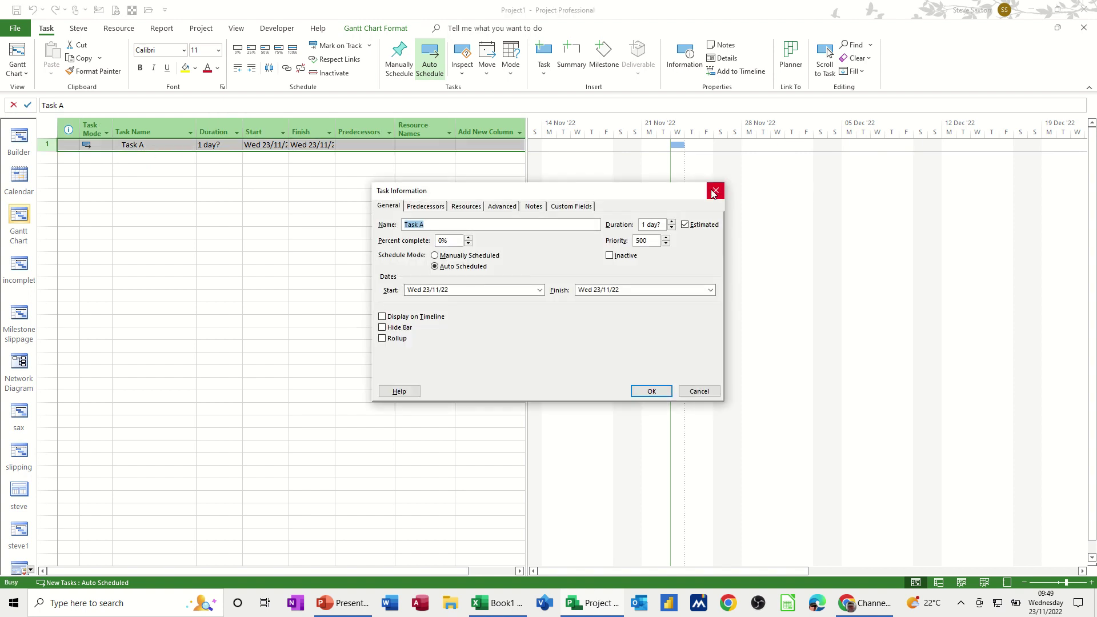
click(713, 194)
click(155, 145)
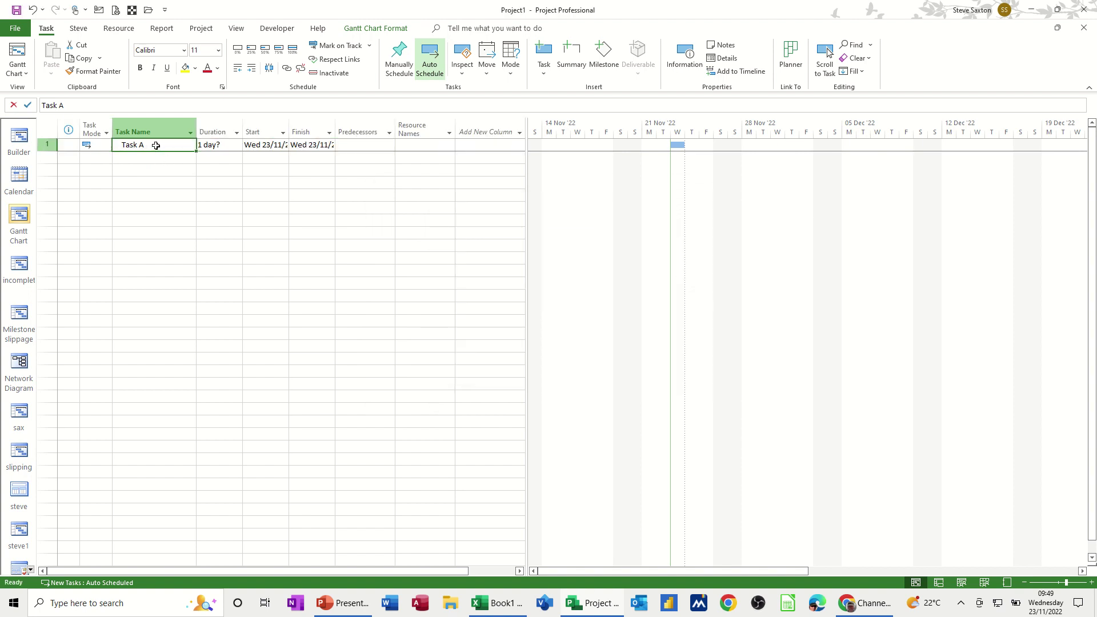
double_click(155, 145)
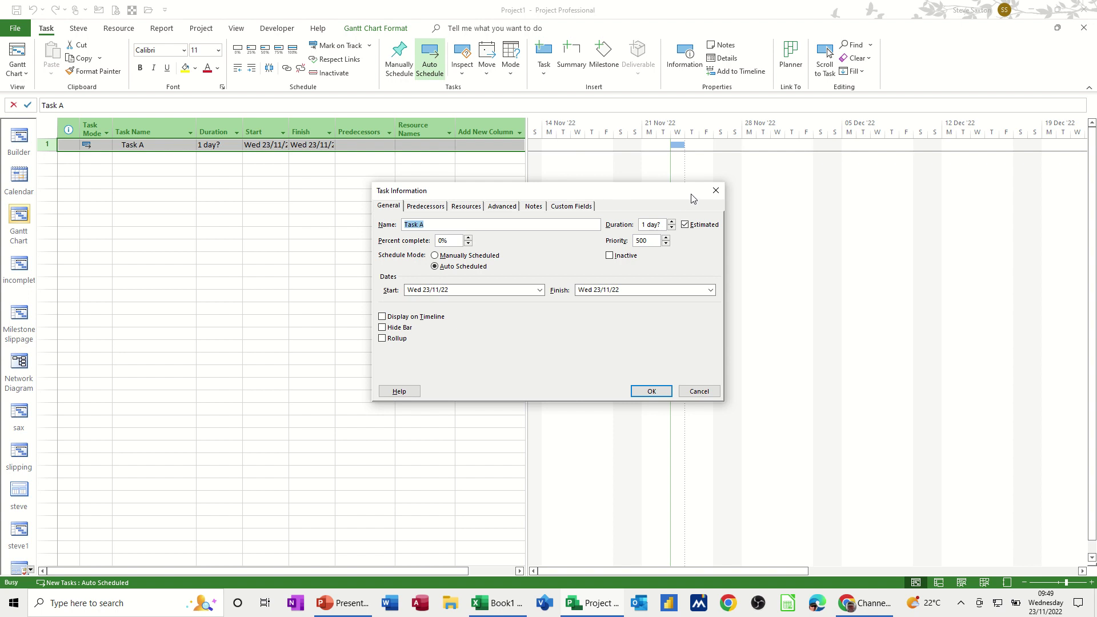
click(715, 190)
double_click(162, 150)
drag(666, 194, 486, 195)
click(534, 190)
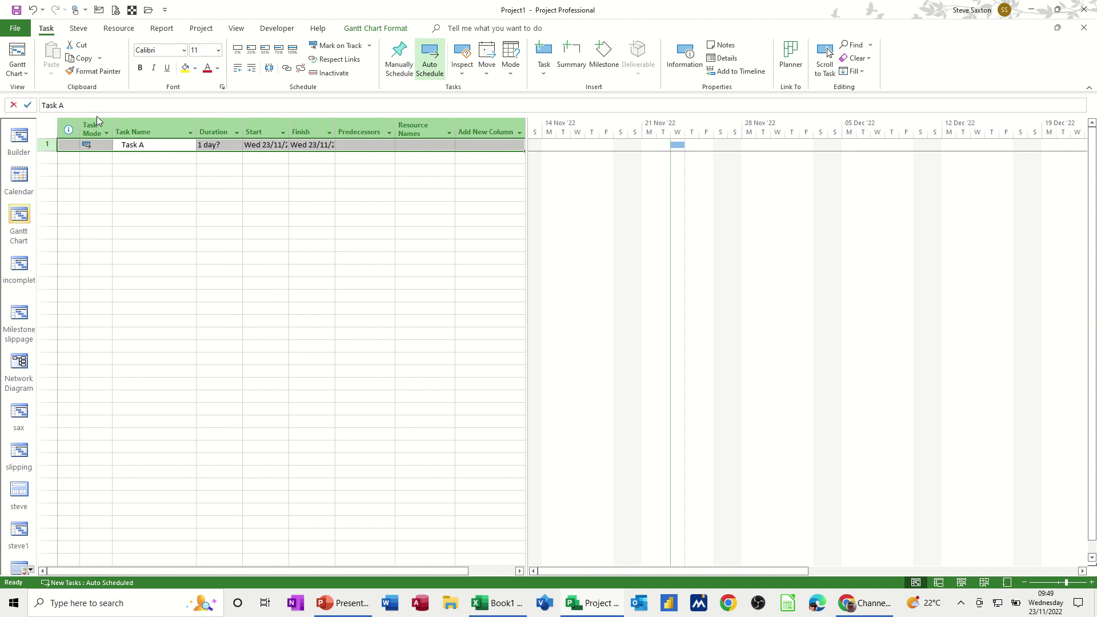
click(135, 170)
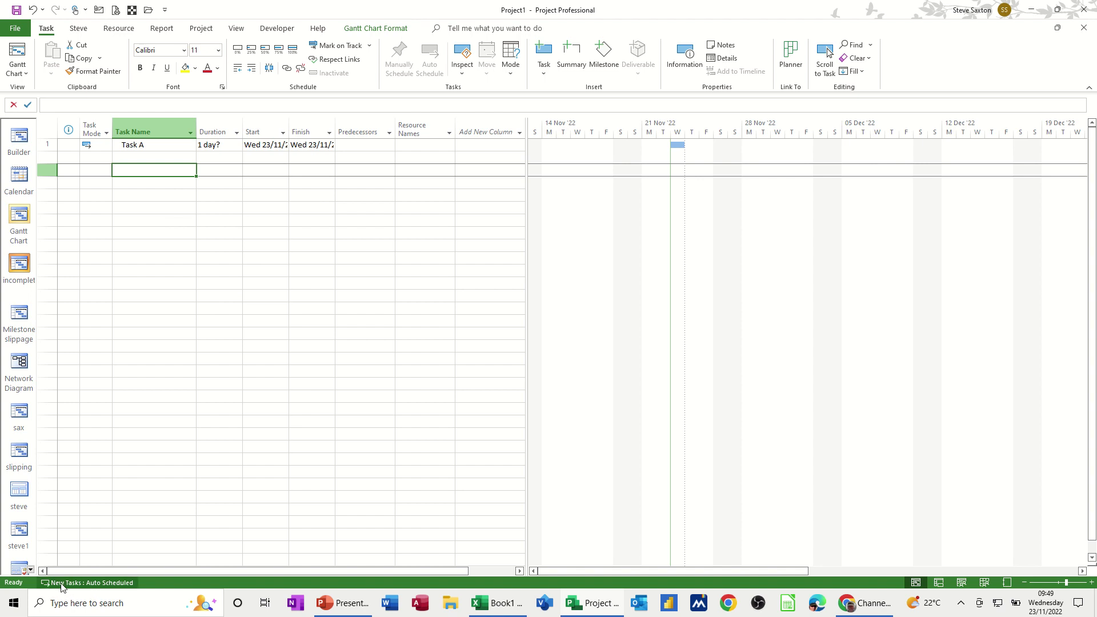
click(109, 585)
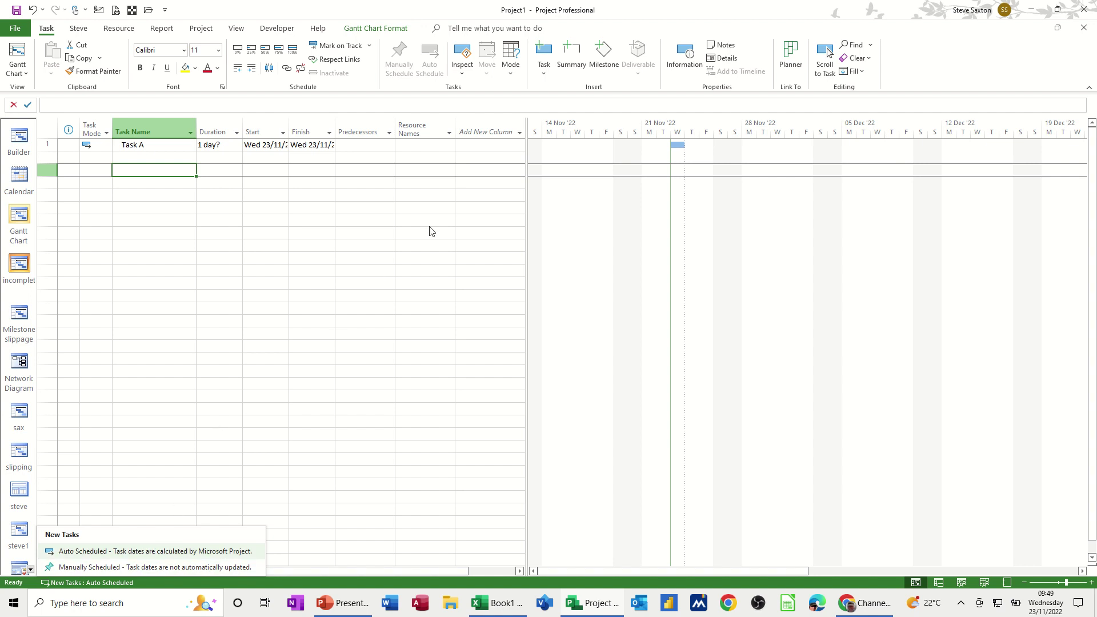
click(510, 80)
click(510, 80)
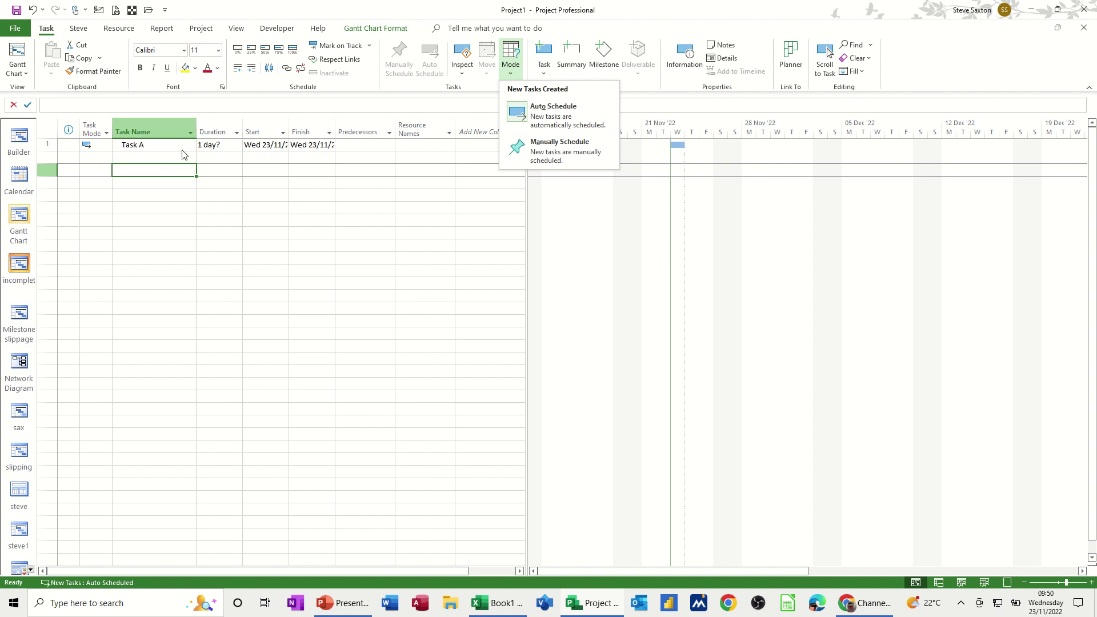
- Make row 2 manually scheduled and name it Task B
click(133, 159)
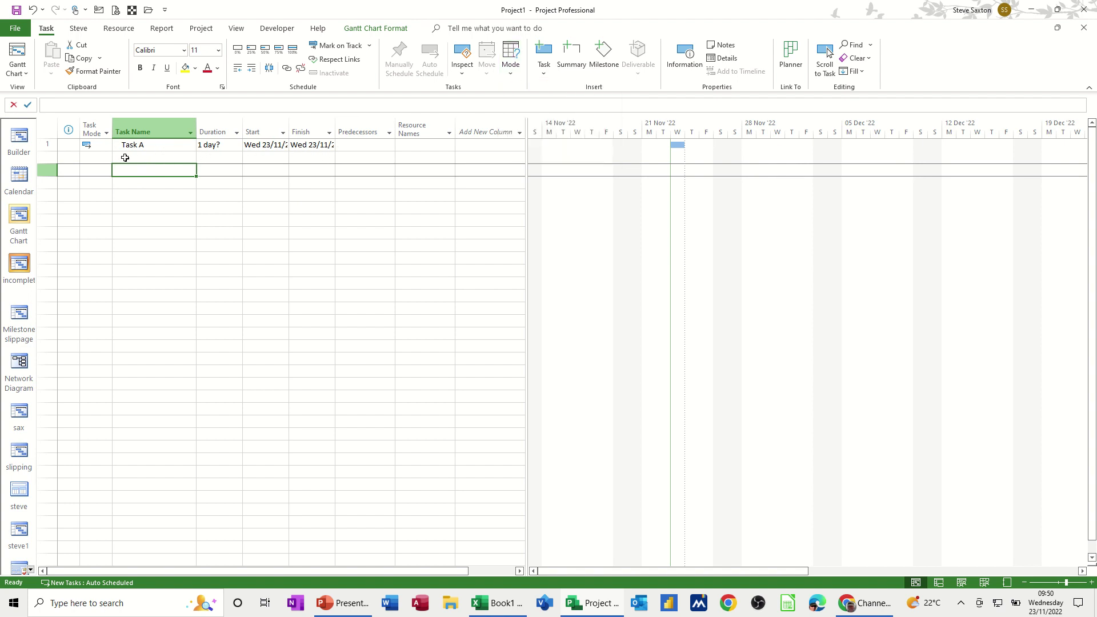
click(135, 158)
click(96, 158)
click(105, 157)
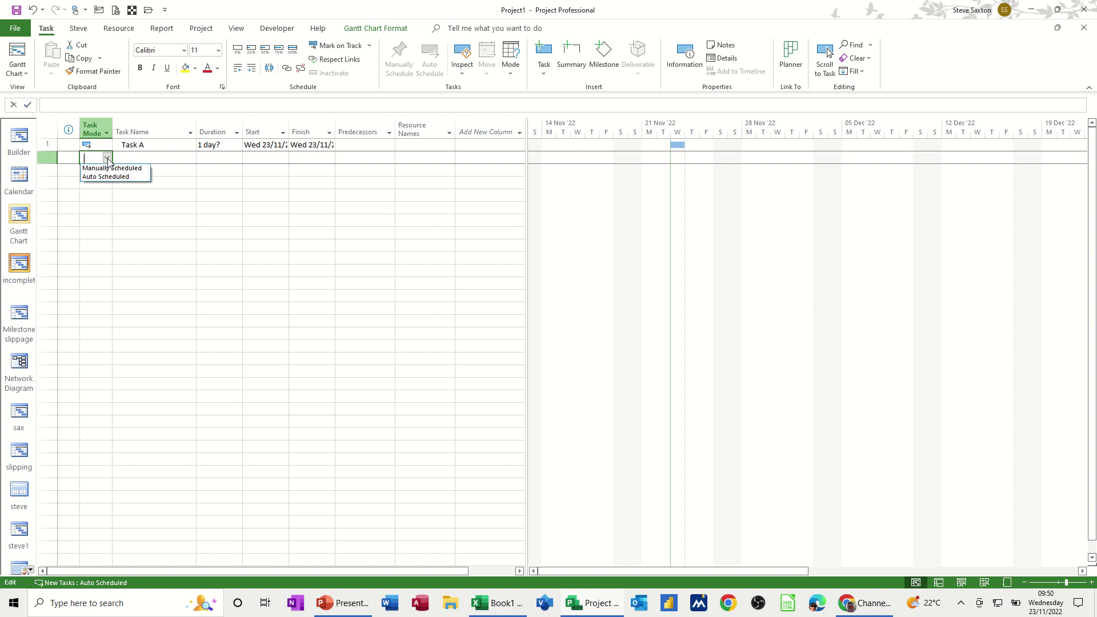
click(104, 169)
click(145, 156)
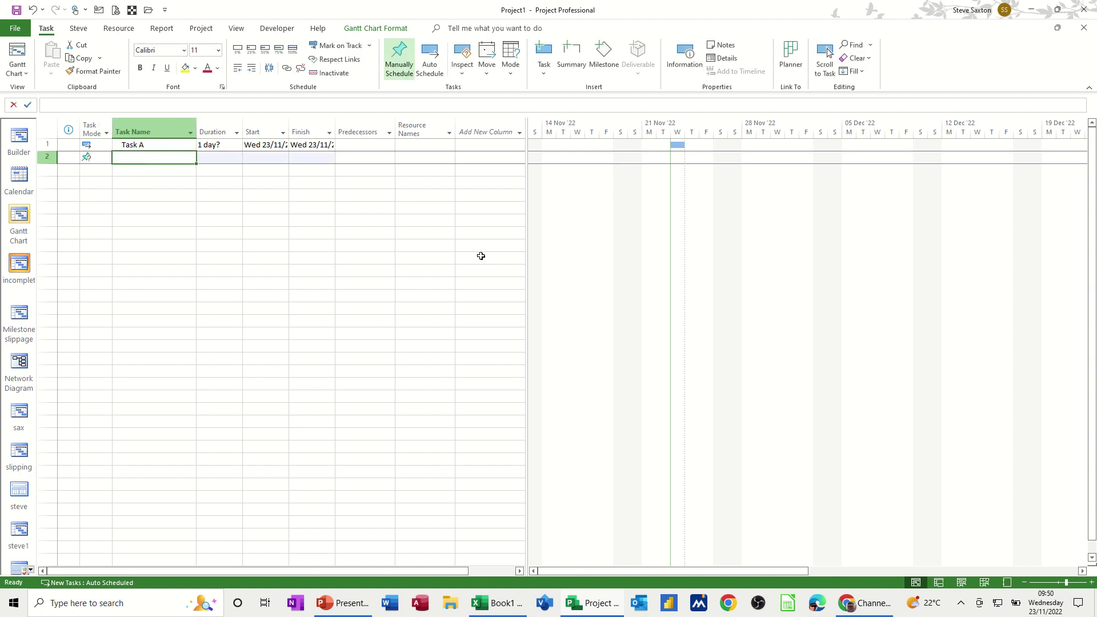
text(Task B)
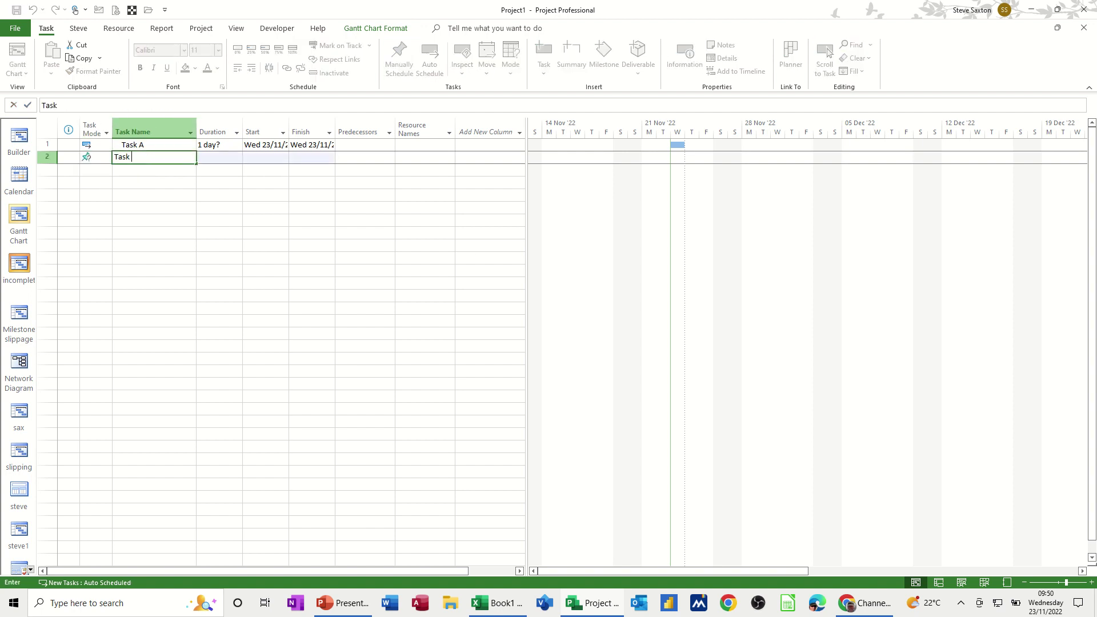
click(129, 182)
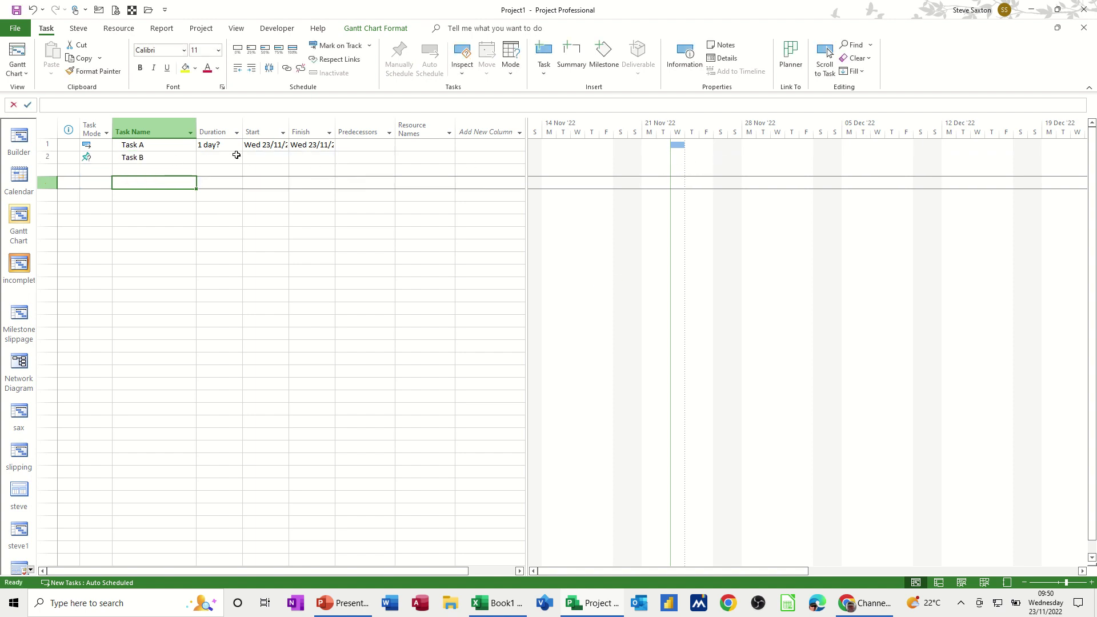
- Switch Task B's task mode to Auto Scheduled
click(152, 155)
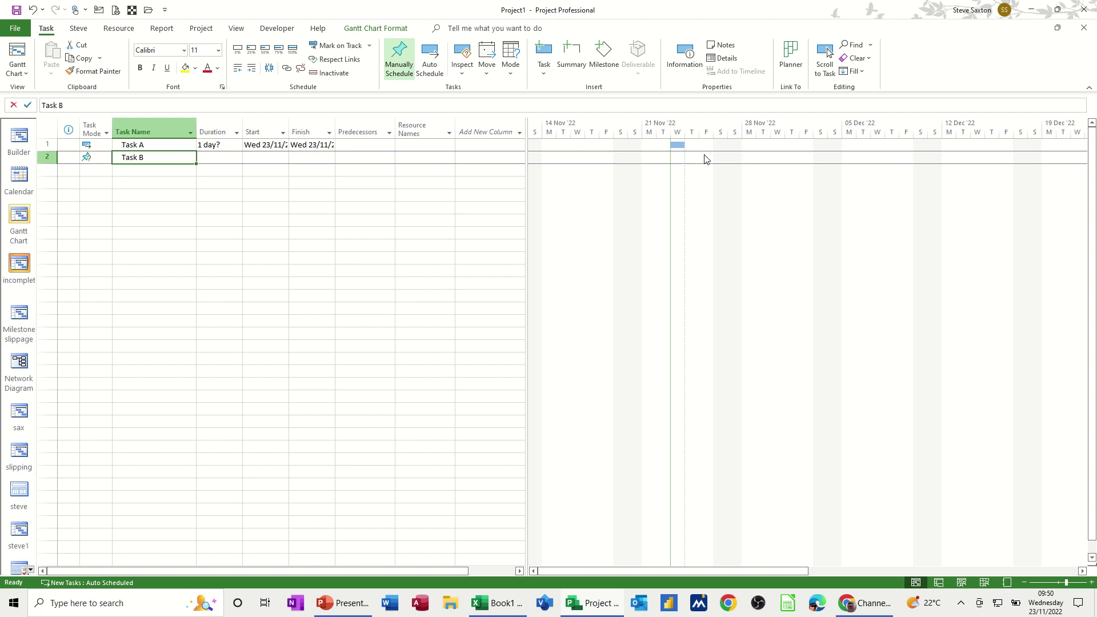
click(94, 157)
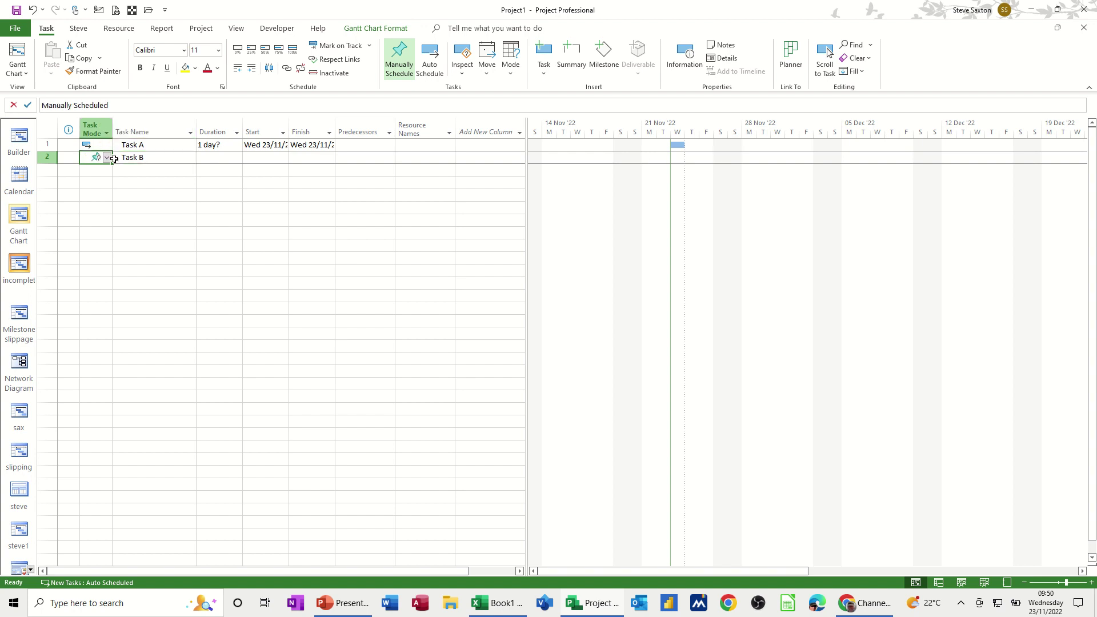
click(107, 157)
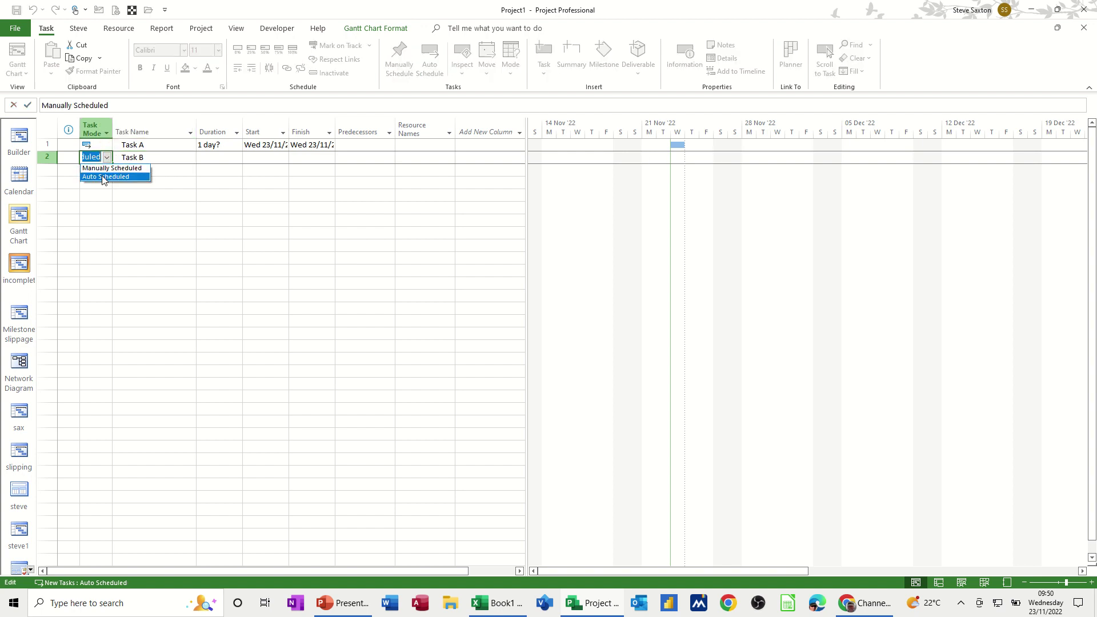
click(104, 177)
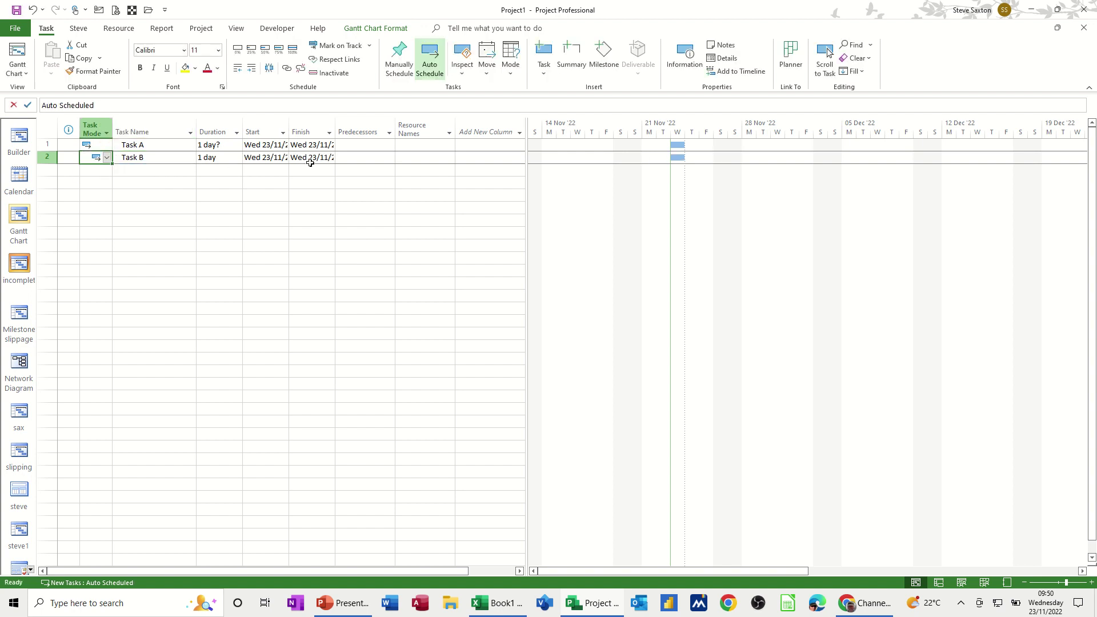
- Re-enter Task A's duration as 1 day
click(211, 144)
text(1)
click(193, 170)
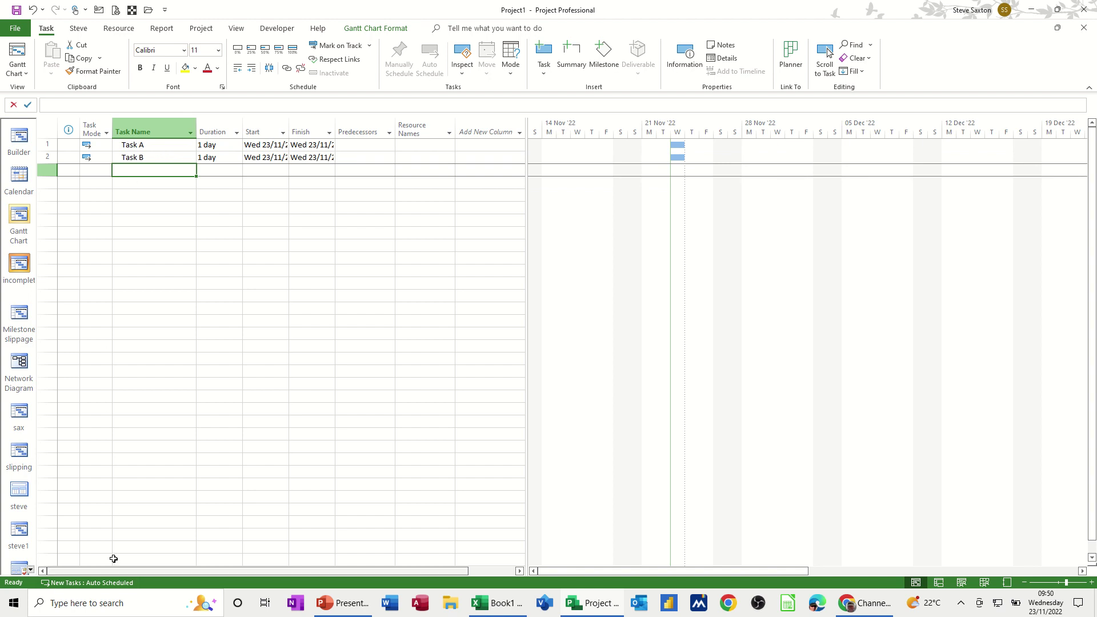
- In Schedule options, apply scheduling options to All New Projects with new tasks Auto Scheduled
click(15, 30)
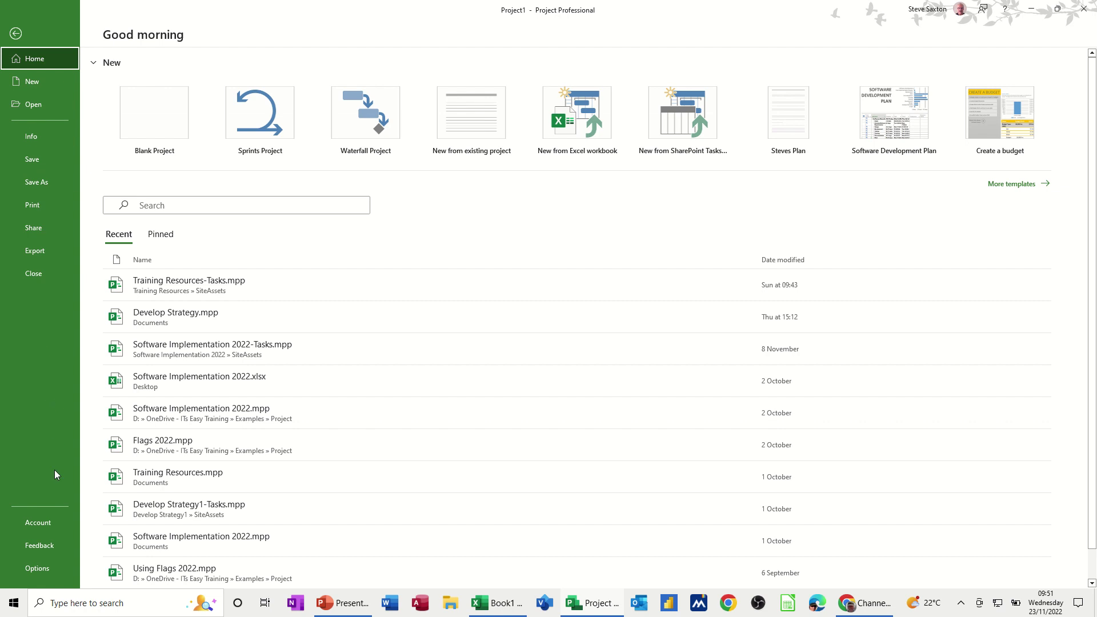
click(38, 569)
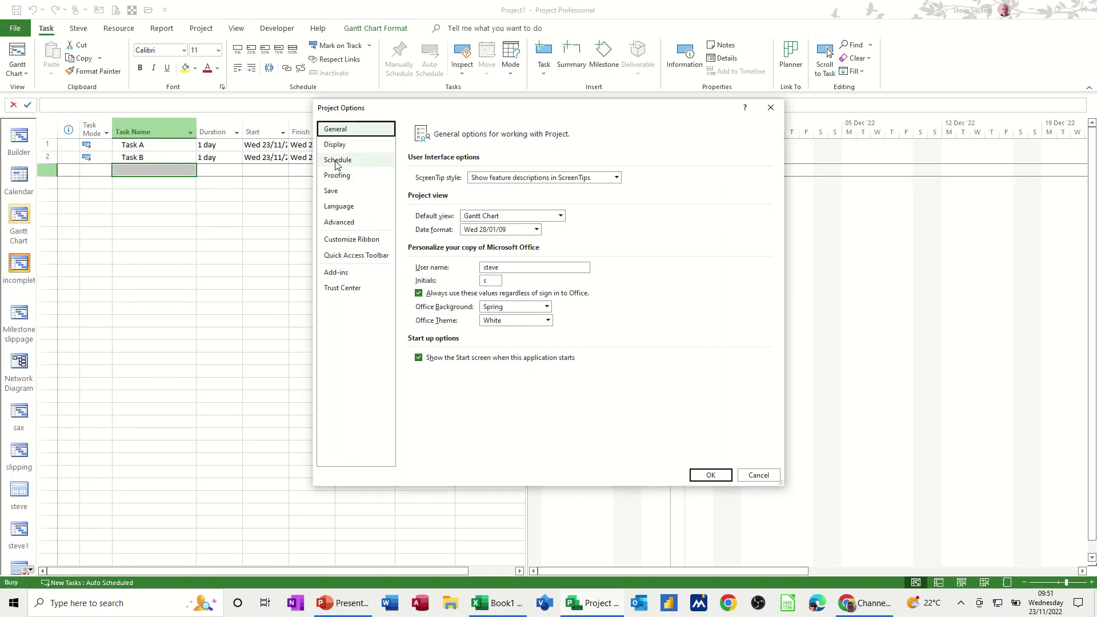
click(337, 161)
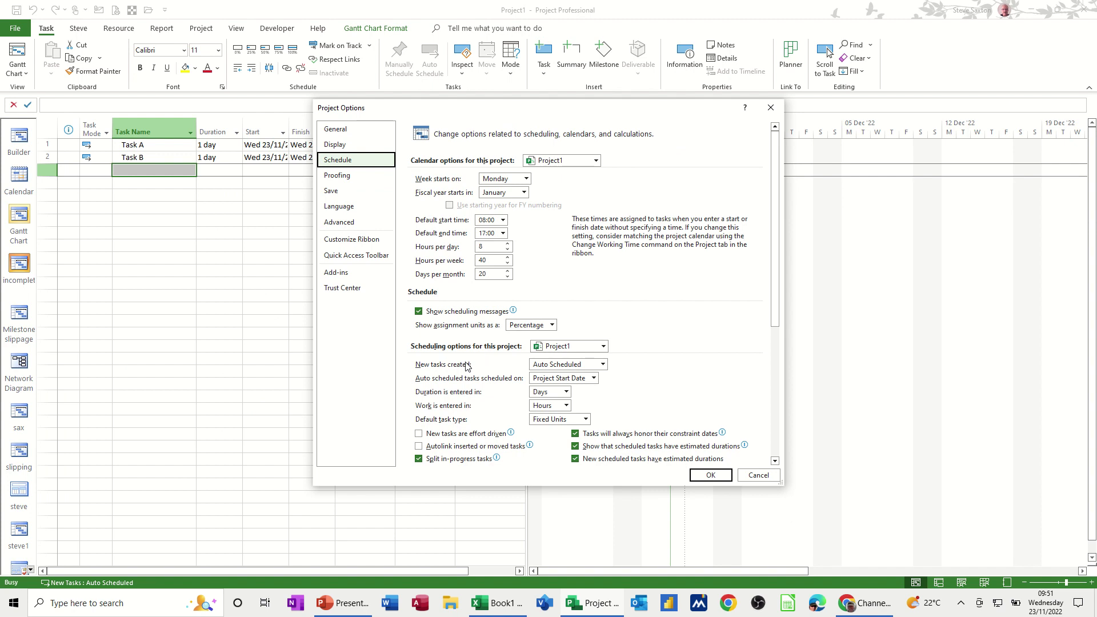
click(604, 347)
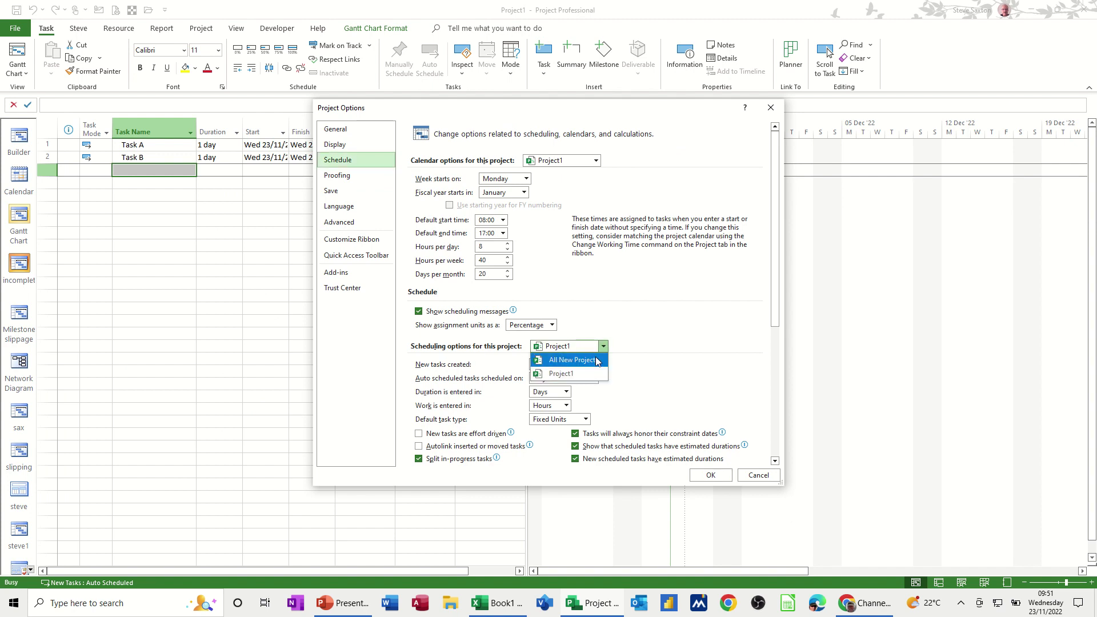
click(596, 361)
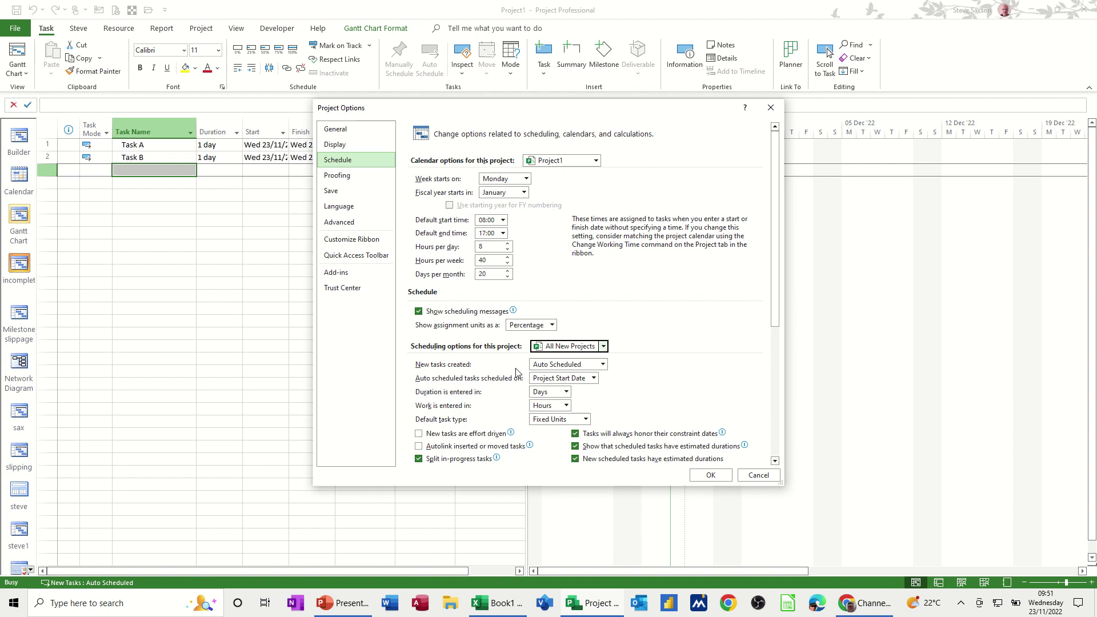
click(602, 365)
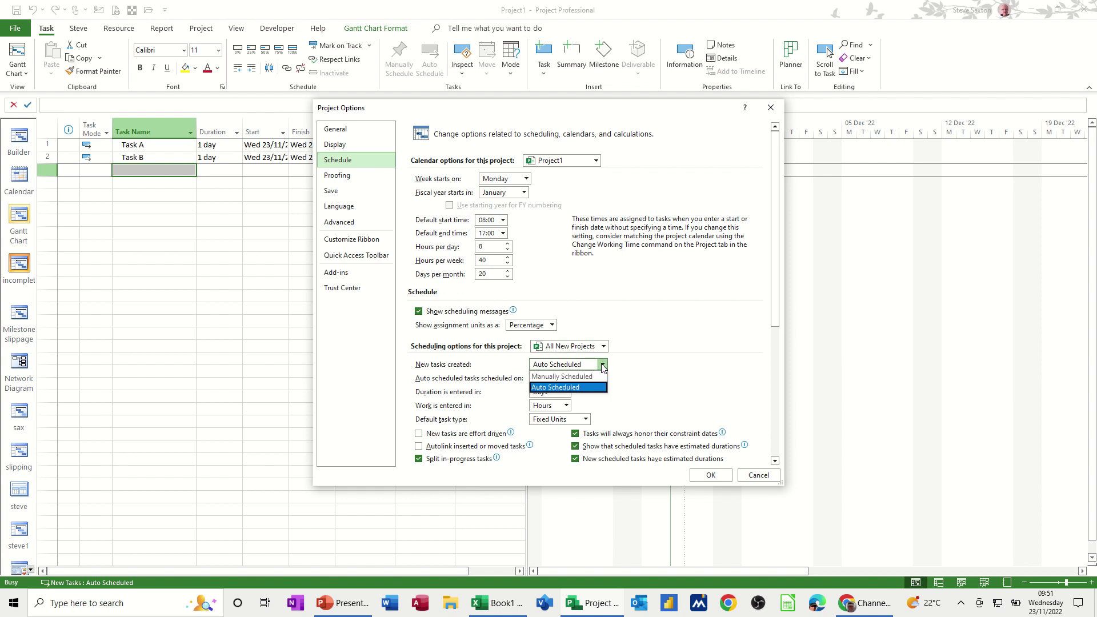
click(602, 366)
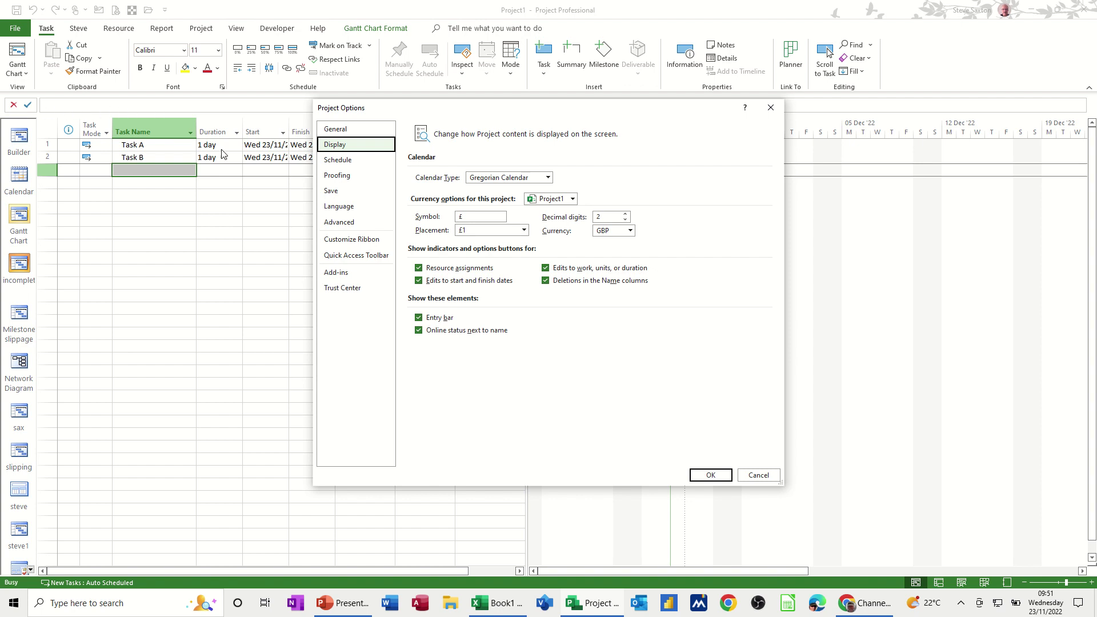
click(351, 162)
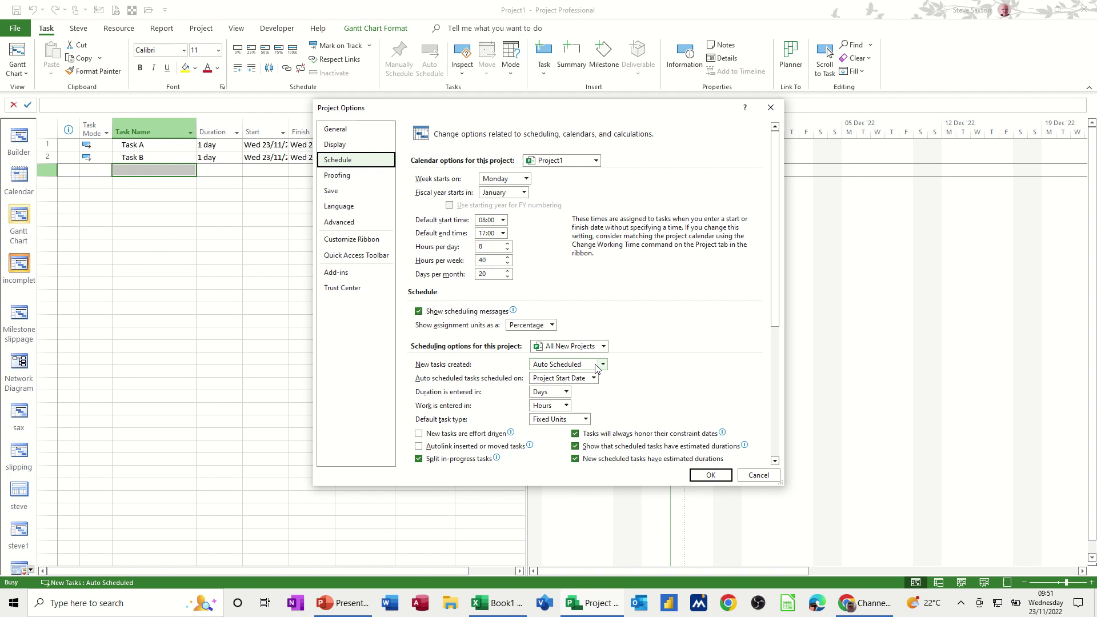
click(695, 478)
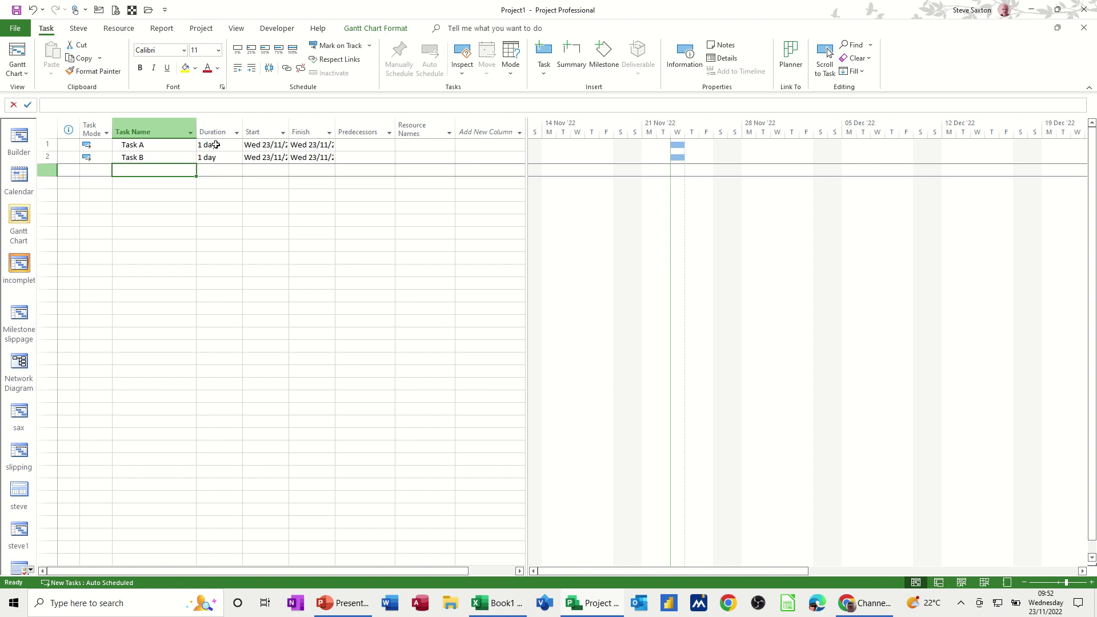
- Insert a Work column before the Start column
right_click(253, 129)
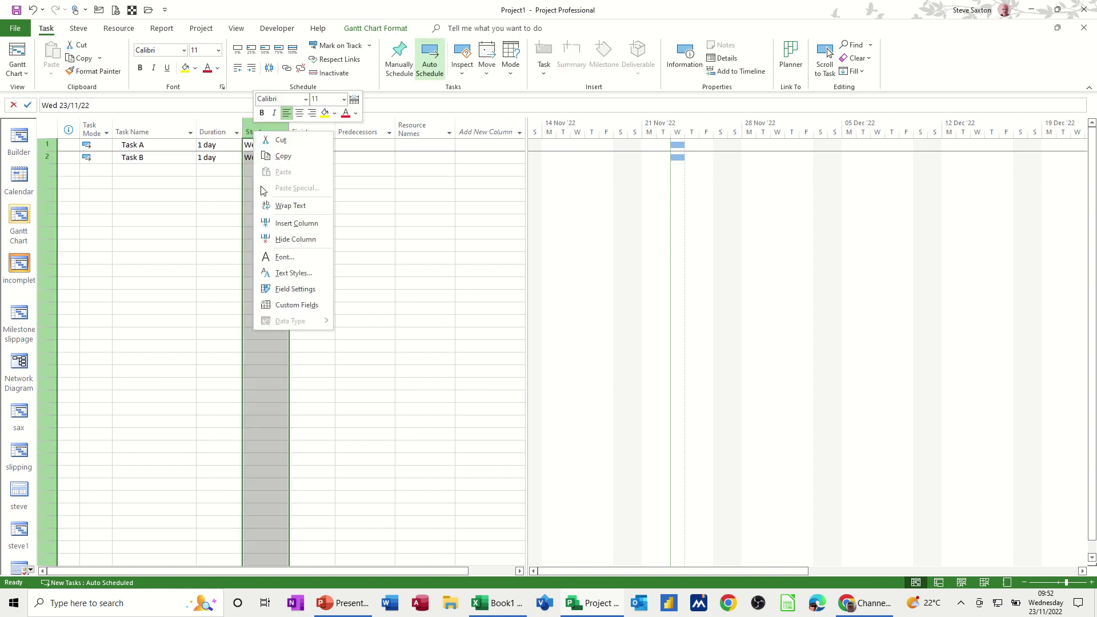
click(270, 220)
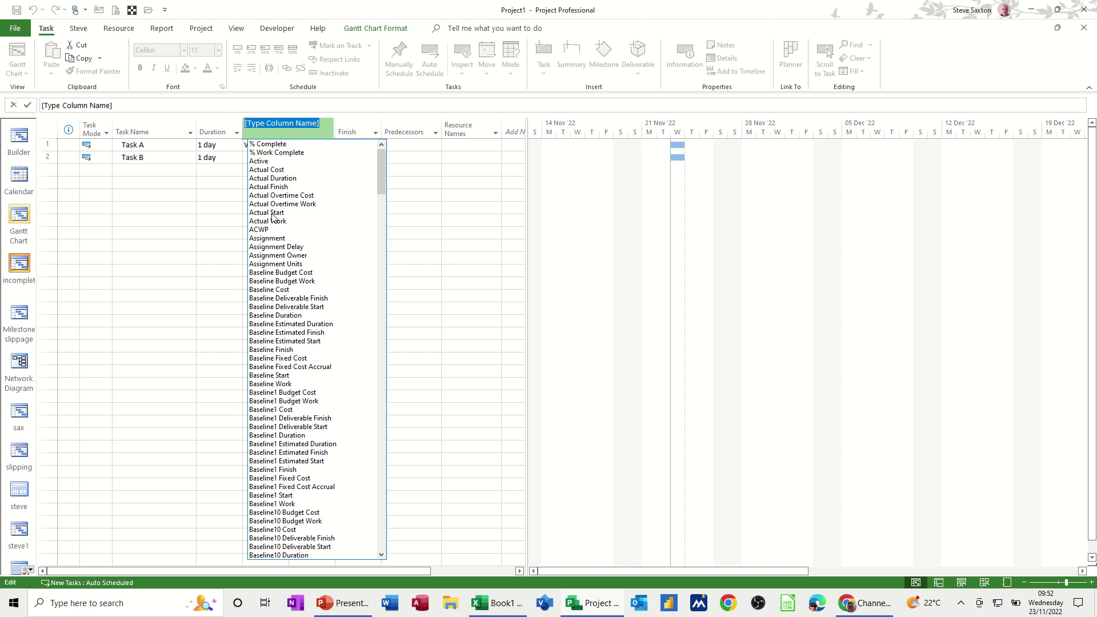
text(warning)
click(263, 179)
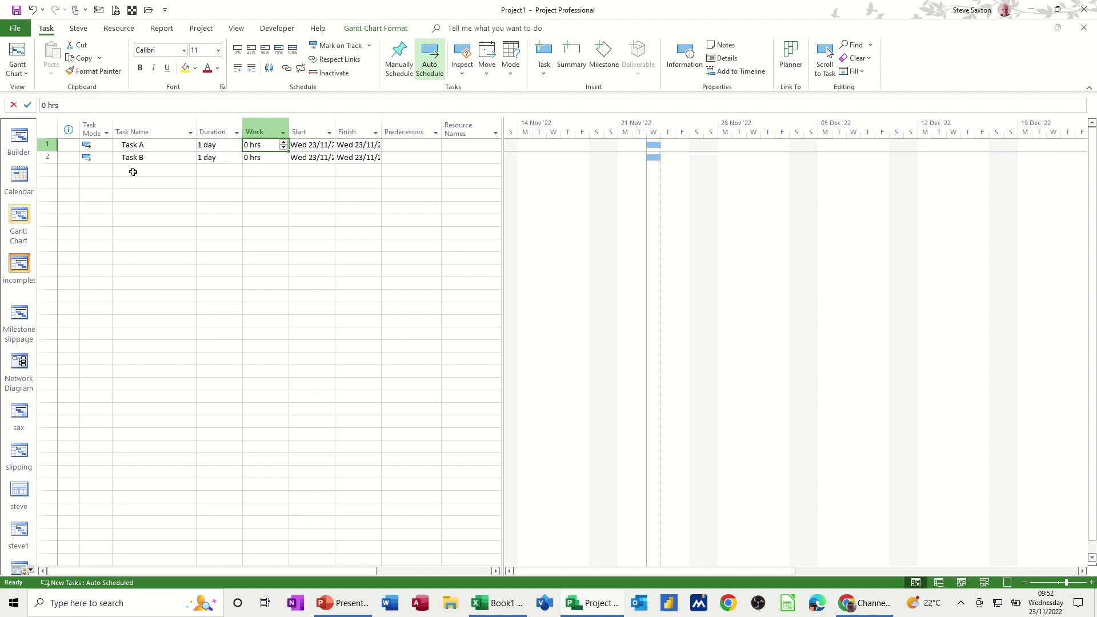
- Set Project1's Schedule option 'Duration is entered in' to Hours
click(16, 29)
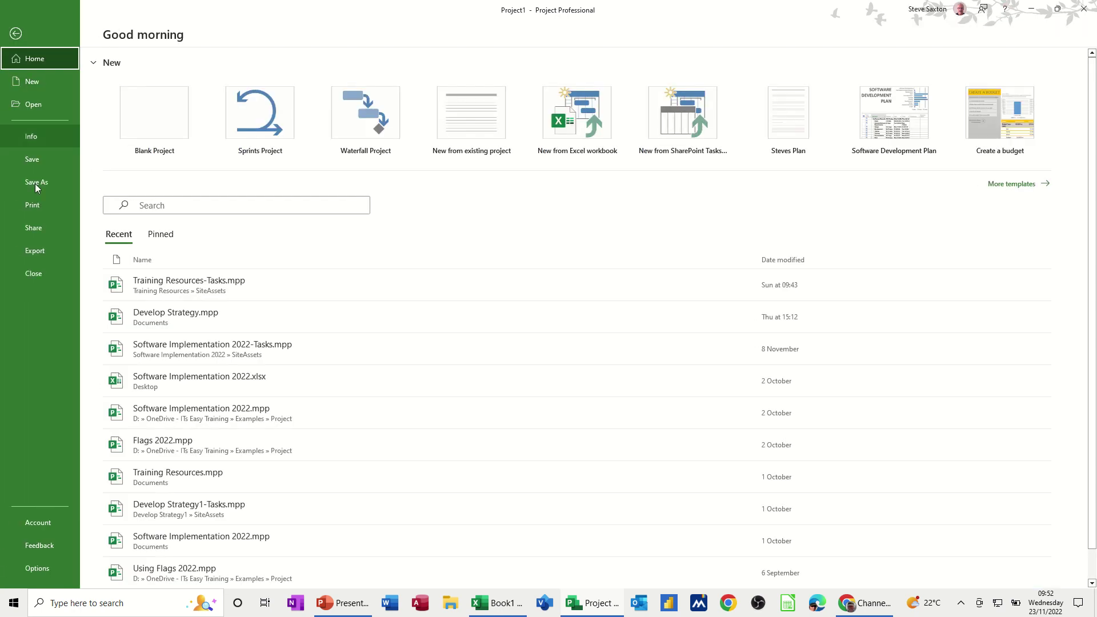
click(31, 568)
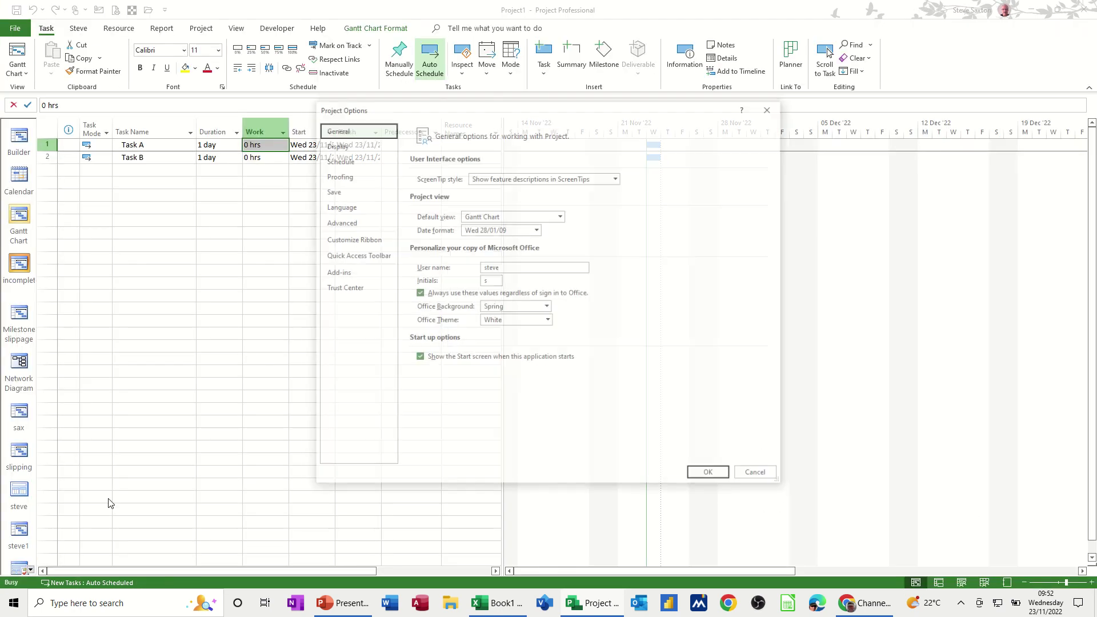
click(342, 161)
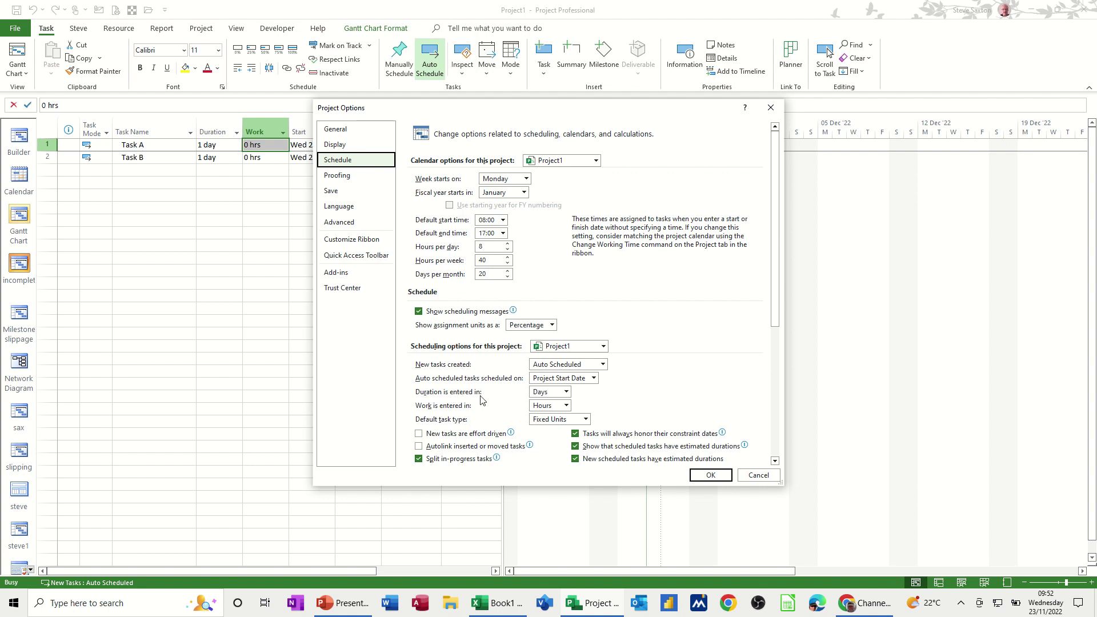
click(566, 393)
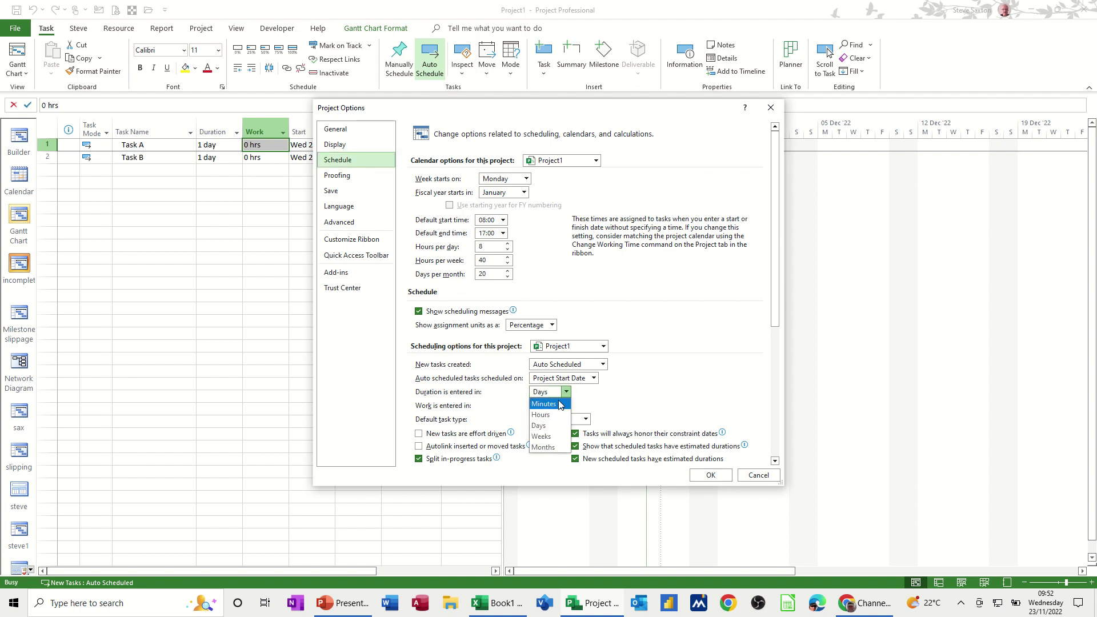
click(554, 415)
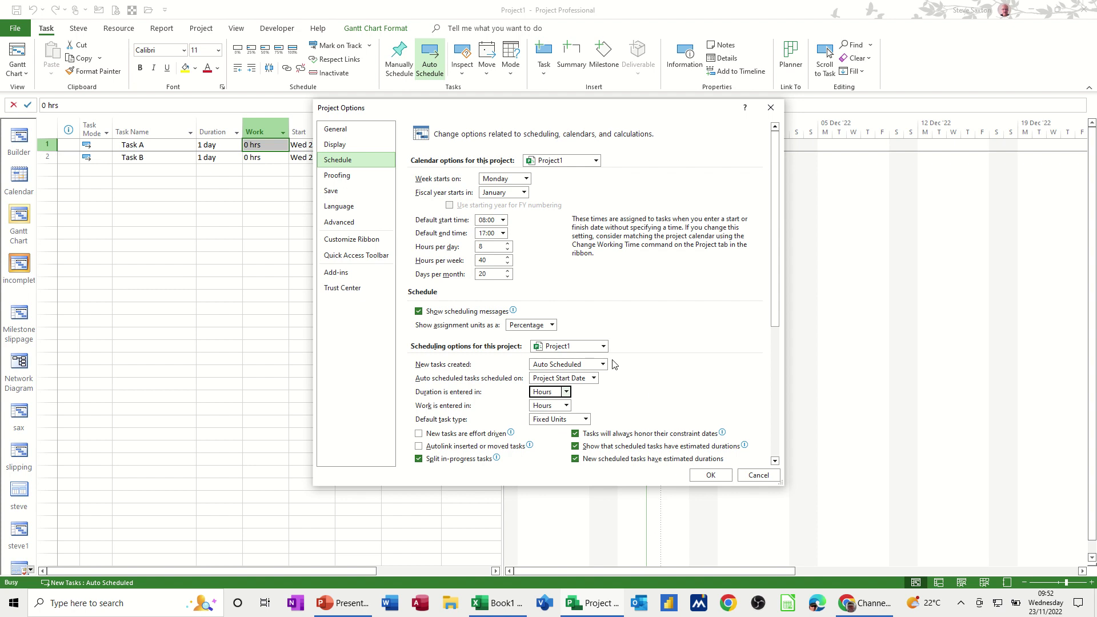
click(604, 347)
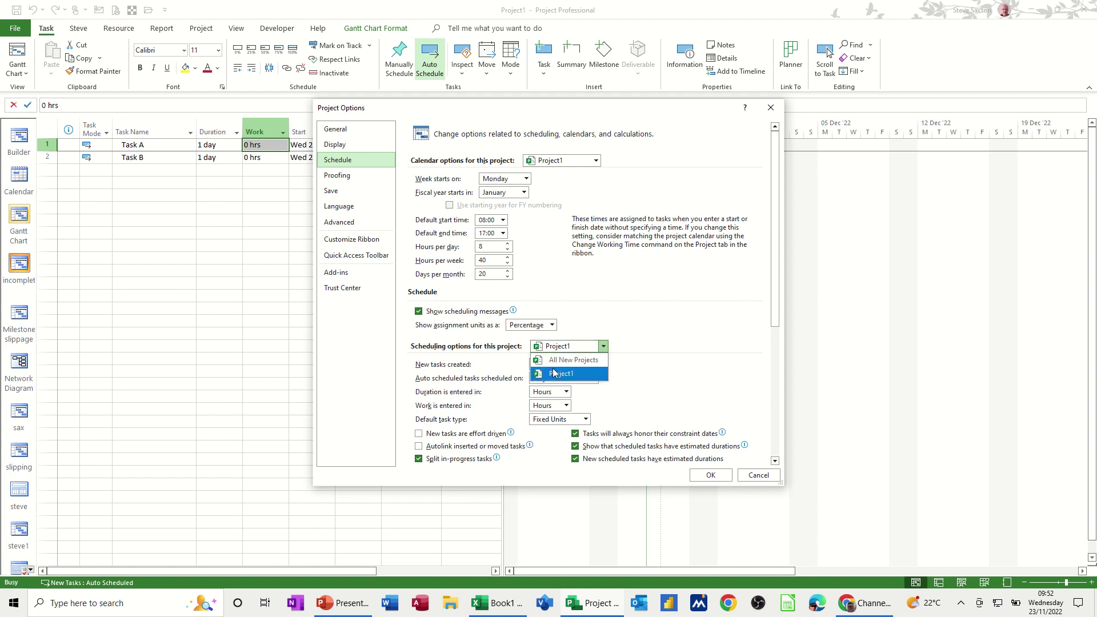
click(553, 374)
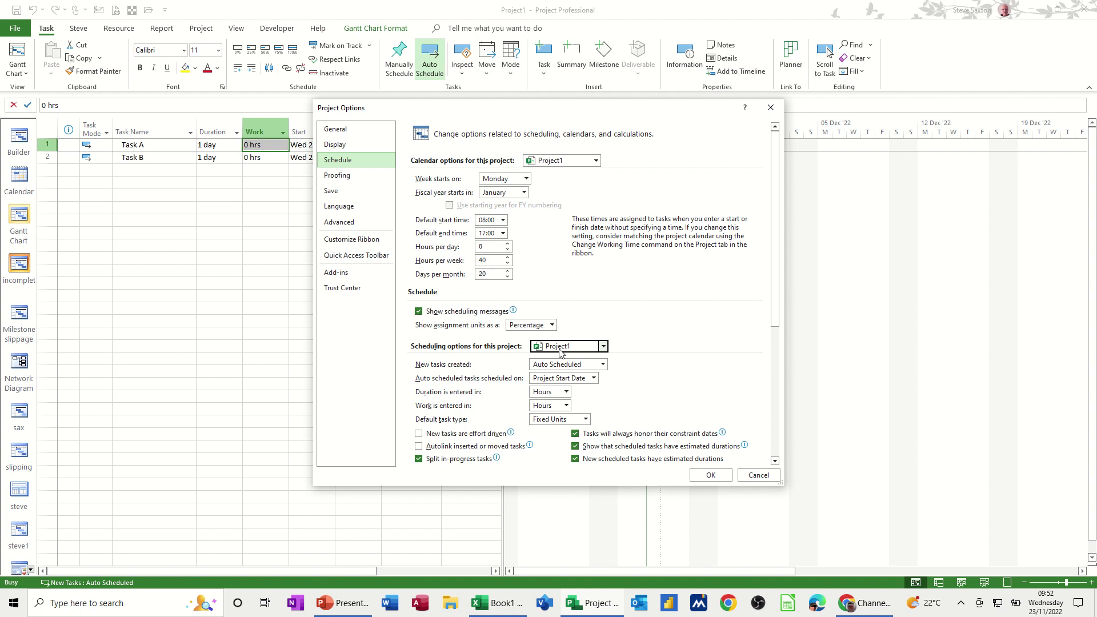
click(700, 475)
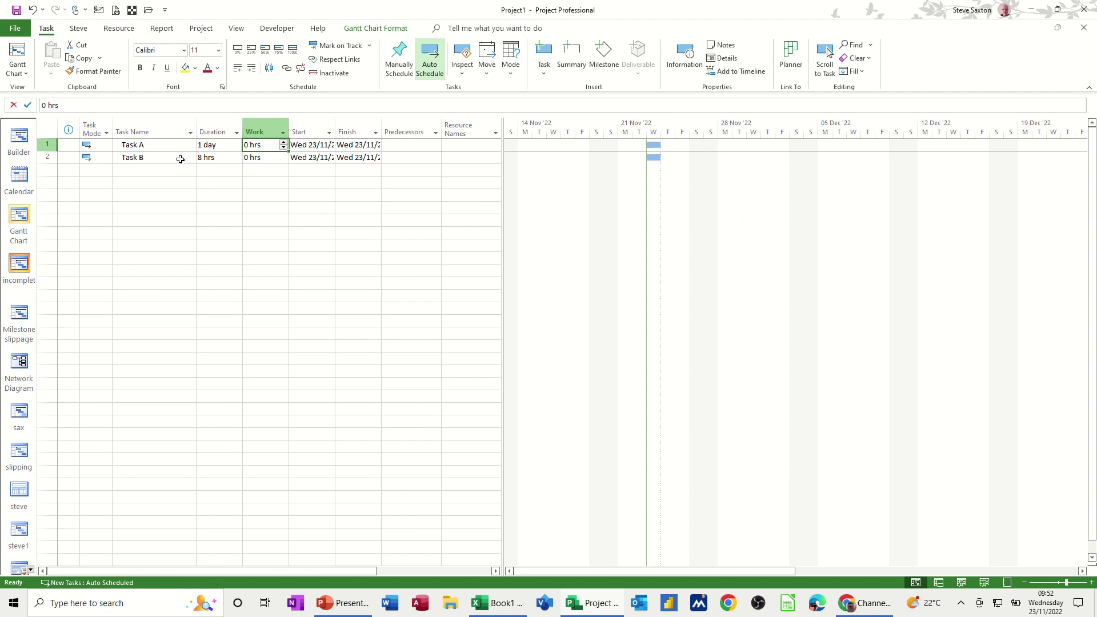
- Set Task A's duration to 6, then change it to 8 hrs
click(118, 159)
click(211, 146)
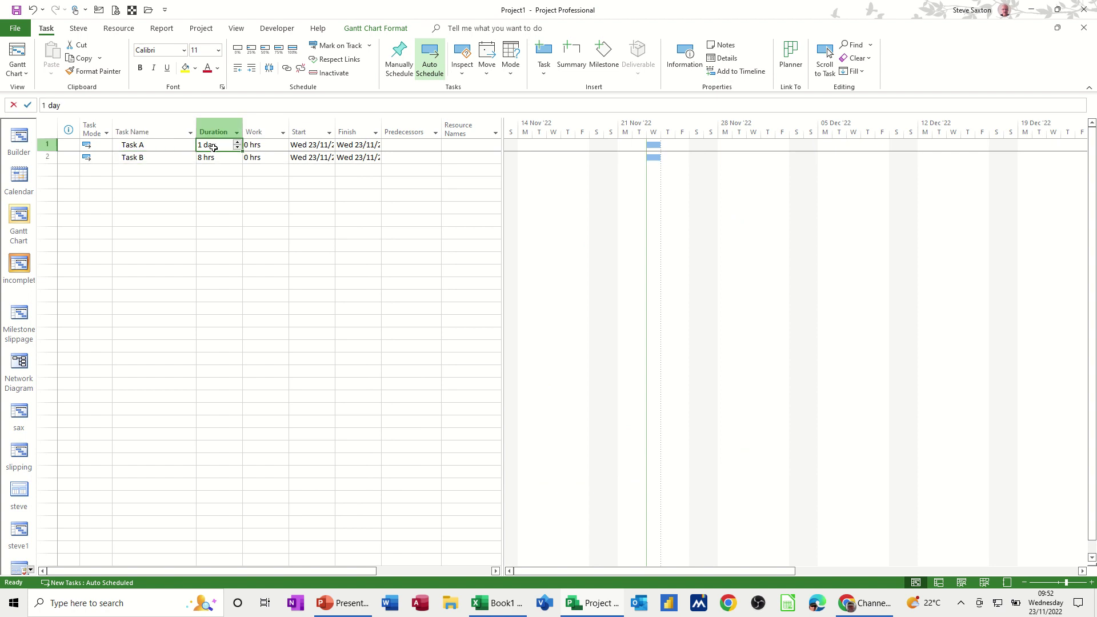
text(6)
click(220, 181)
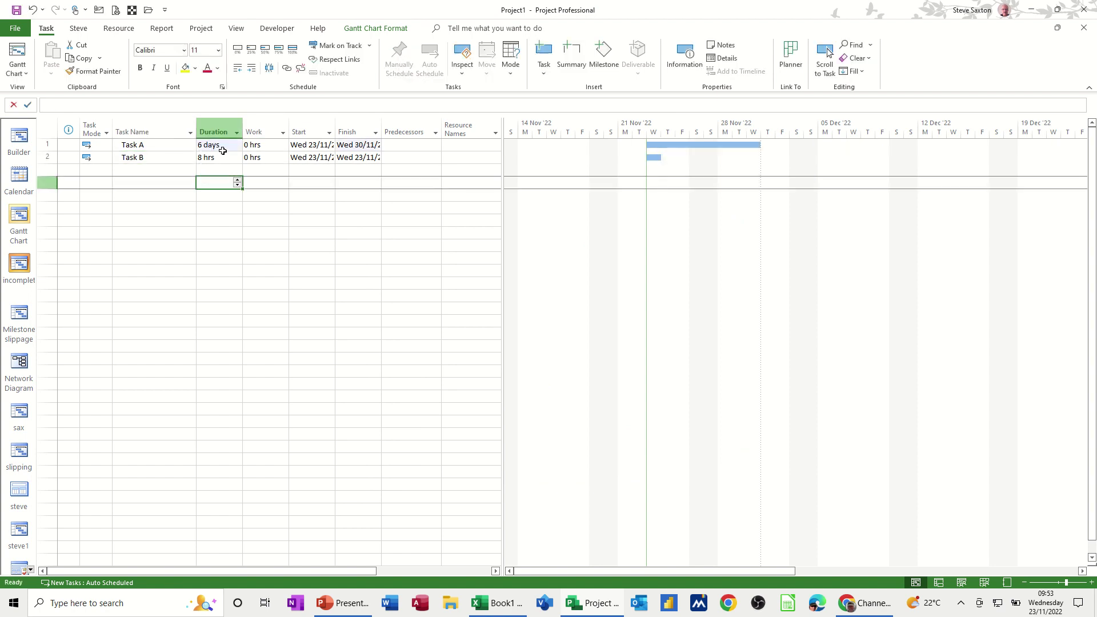
click(220, 144)
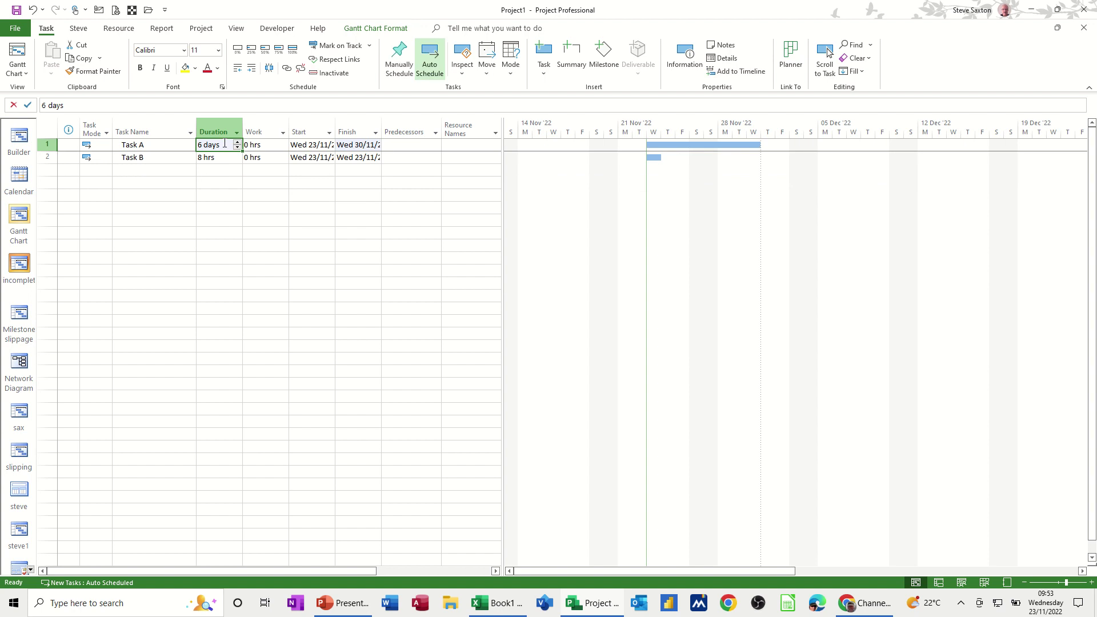
text(8 )
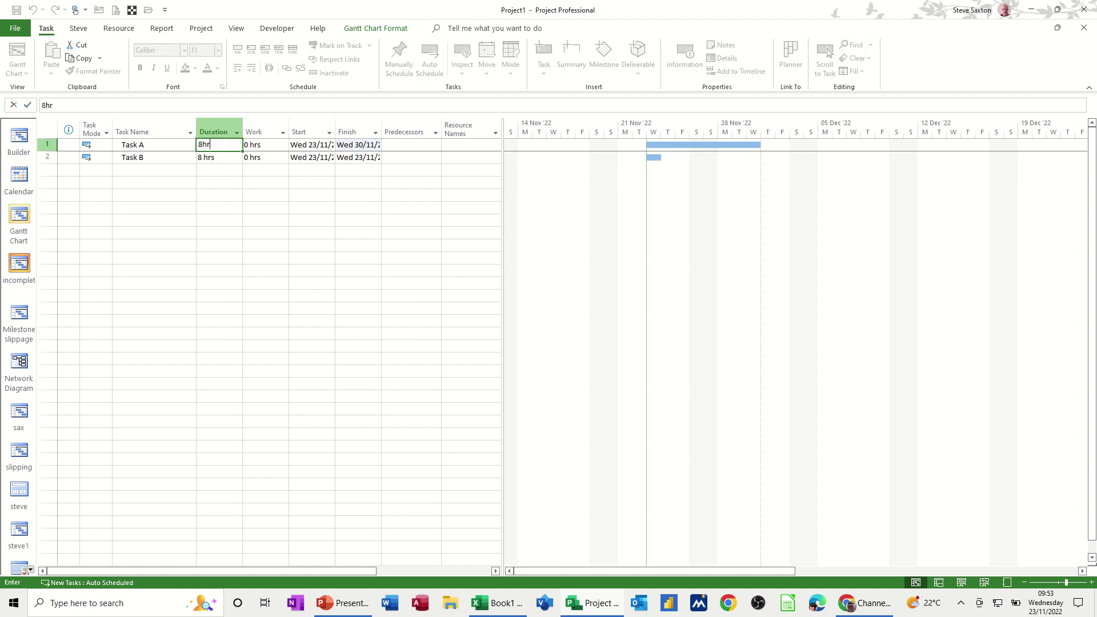
text(hr)
key(Return)
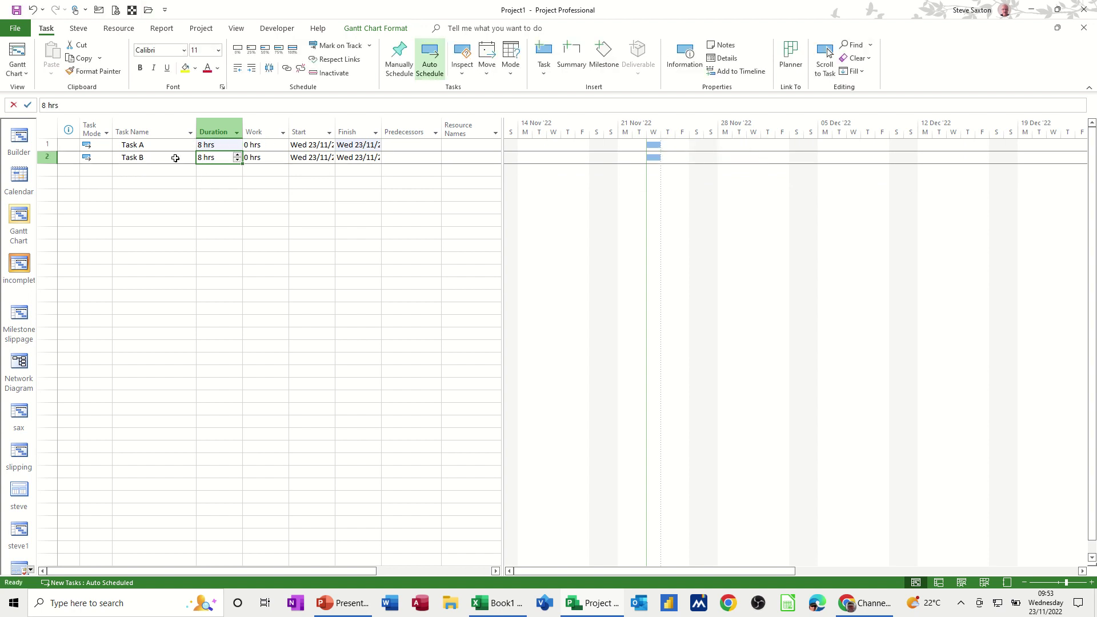
- Add Task C as the third task in row 3
click(160, 170)
text(Task C)
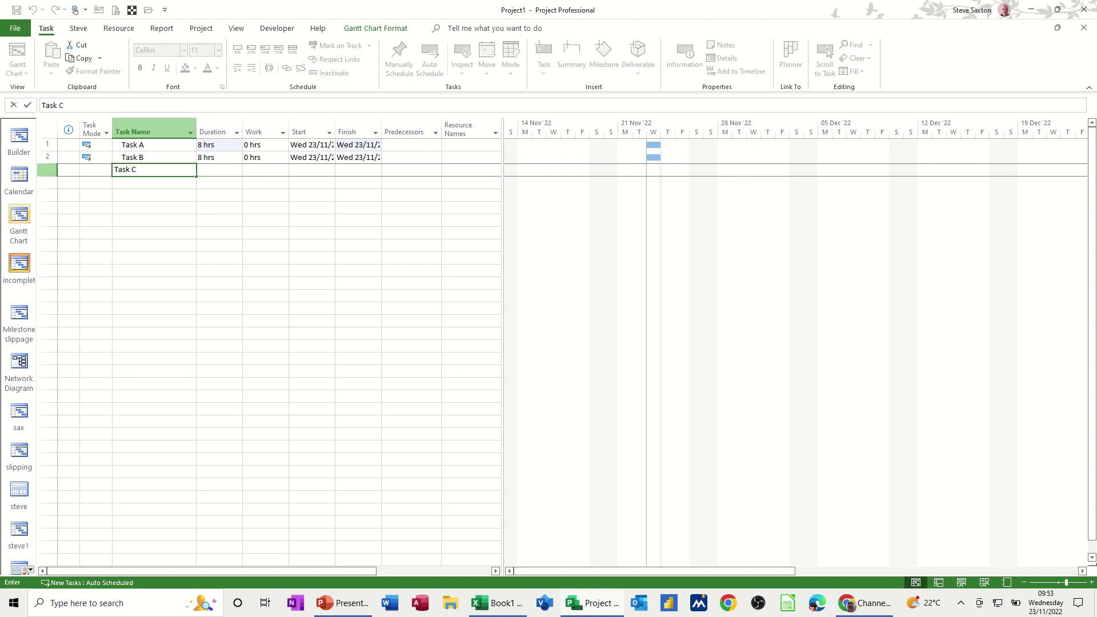
key(Return)
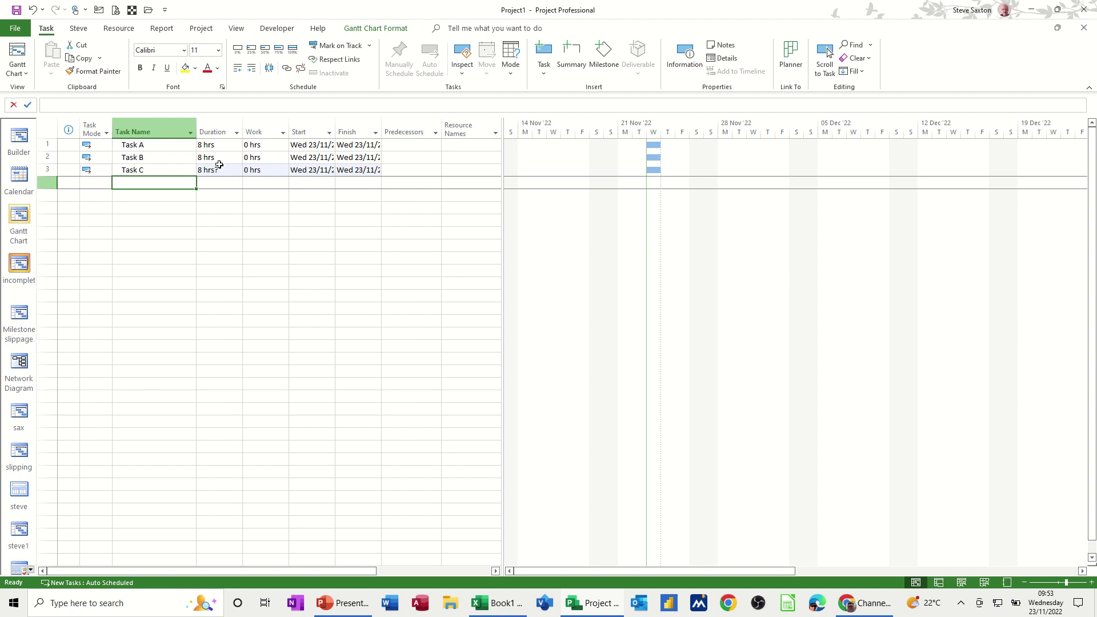
click(189, 170)
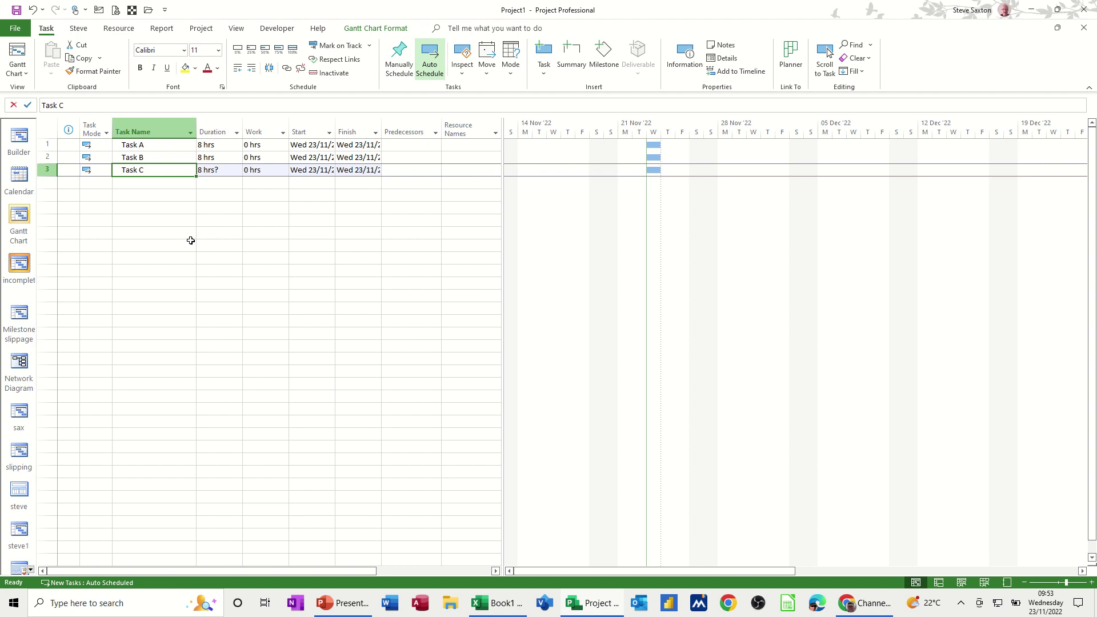
click(15, 30)
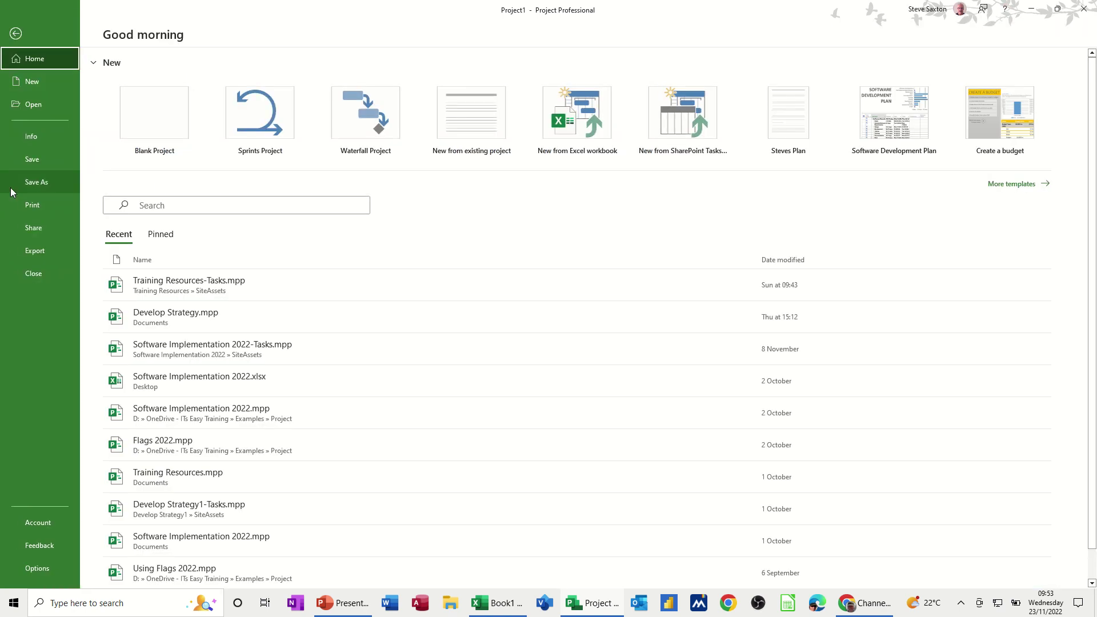
click(33, 568)
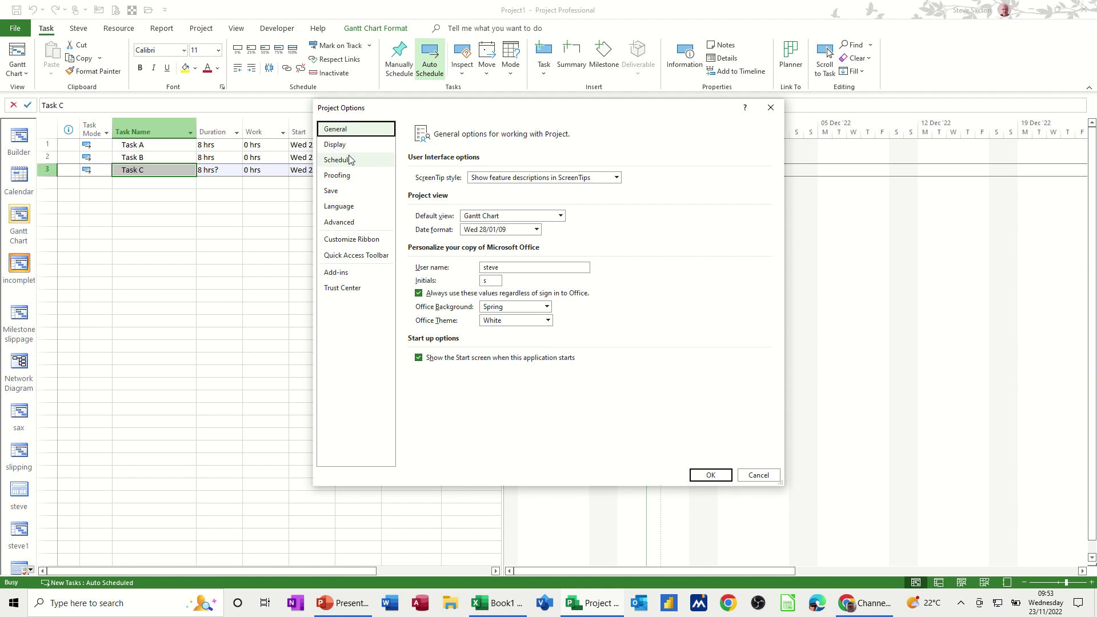
click(348, 161)
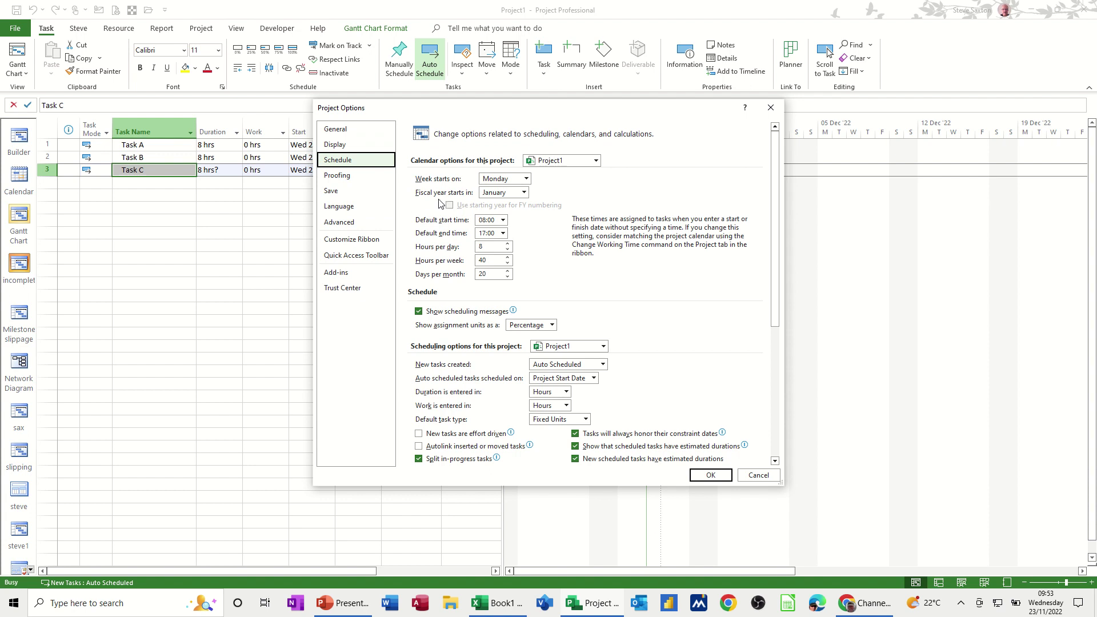
click(524, 193)
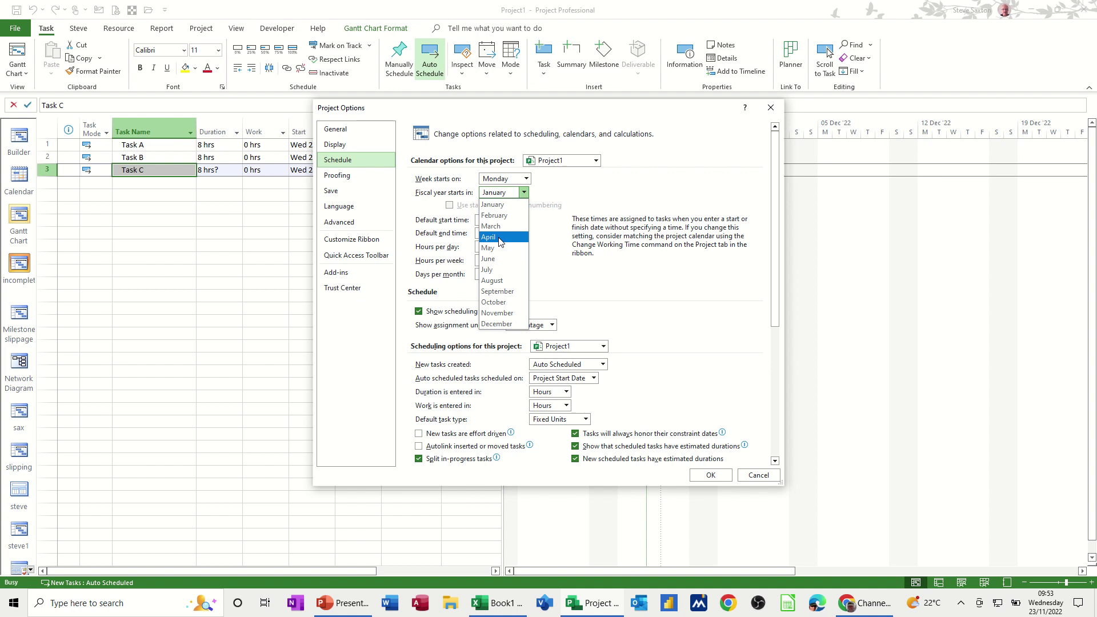
click(500, 237)
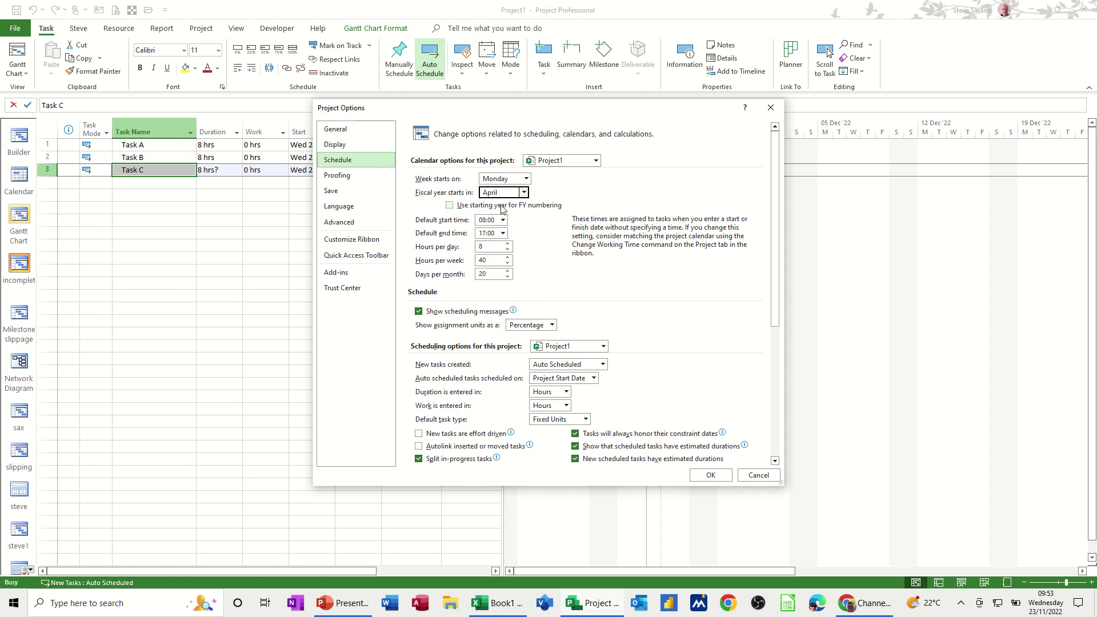
click(450, 206)
click(450, 206)
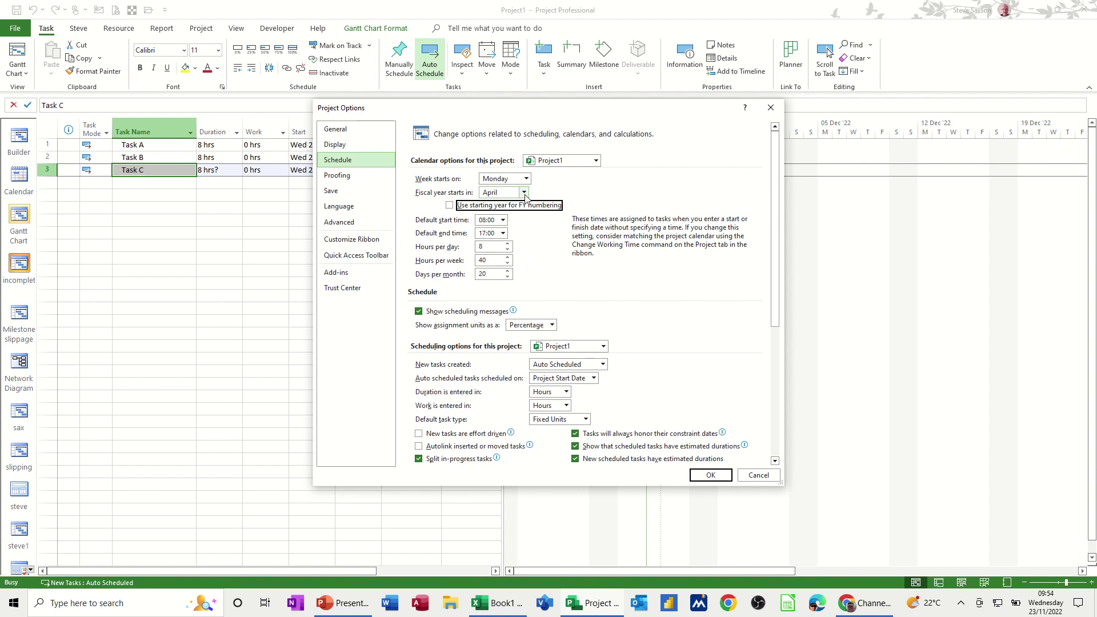
click(525, 194)
click(492, 205)
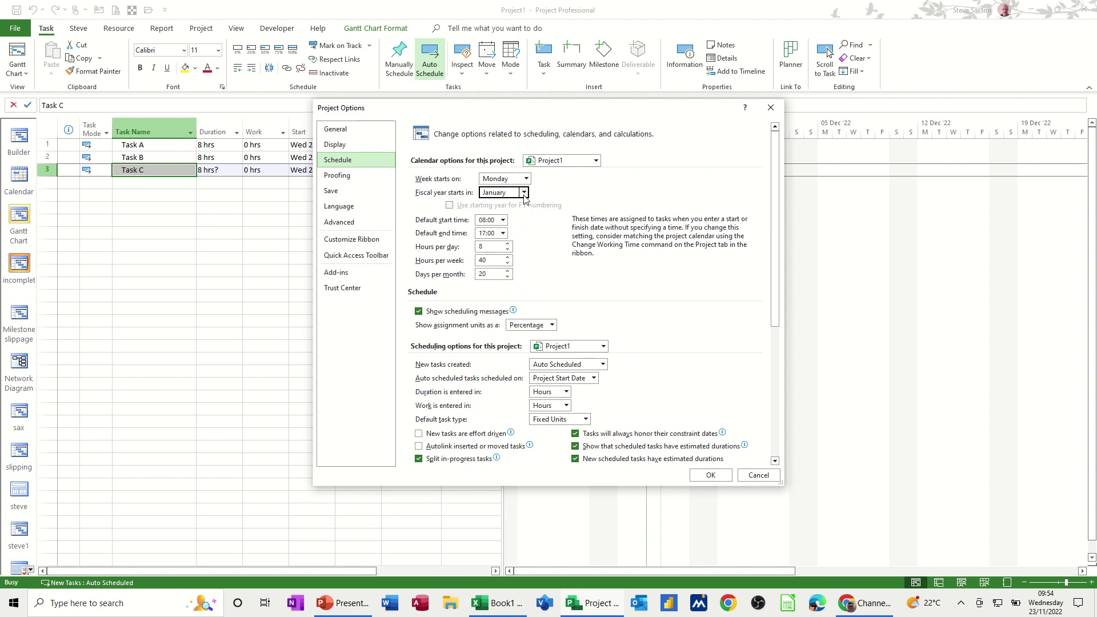
click(523, 193)
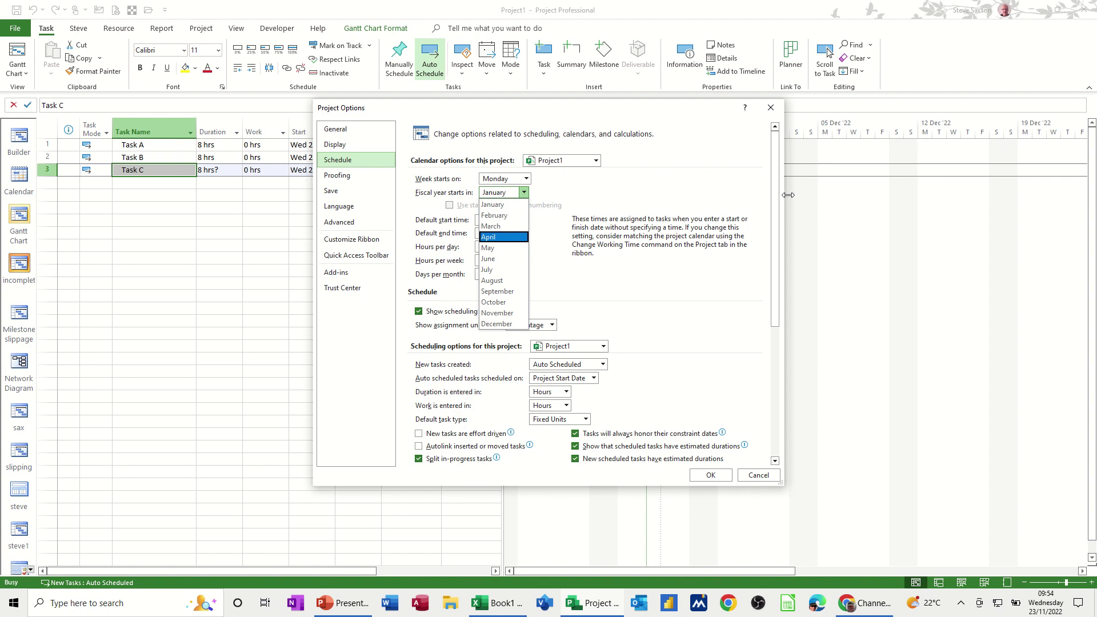
click(753, 477)
click(137, 195)
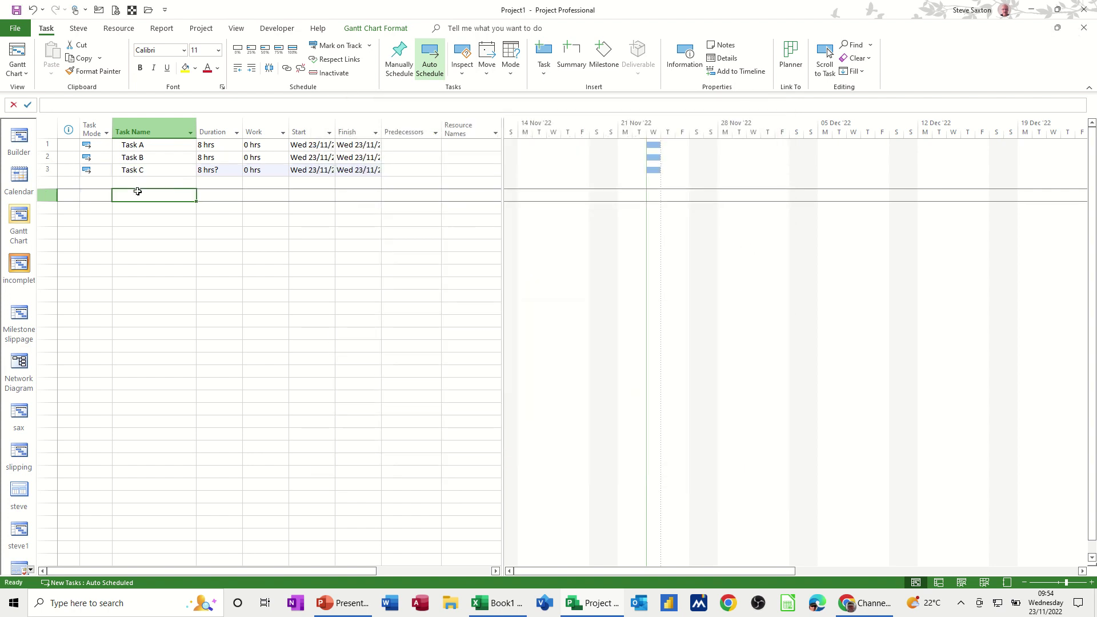